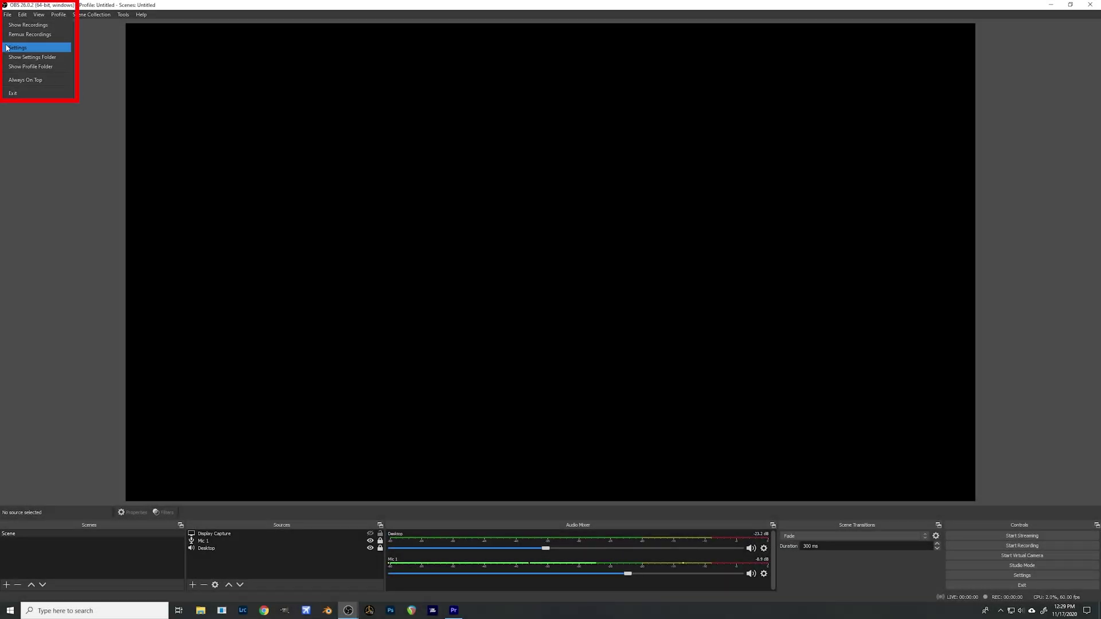
# Open Settings to the Output Recording tab: E:/OBS Recordings, mp4, NVENC at 30000 Kbps
pyautogui.click(9, 48)
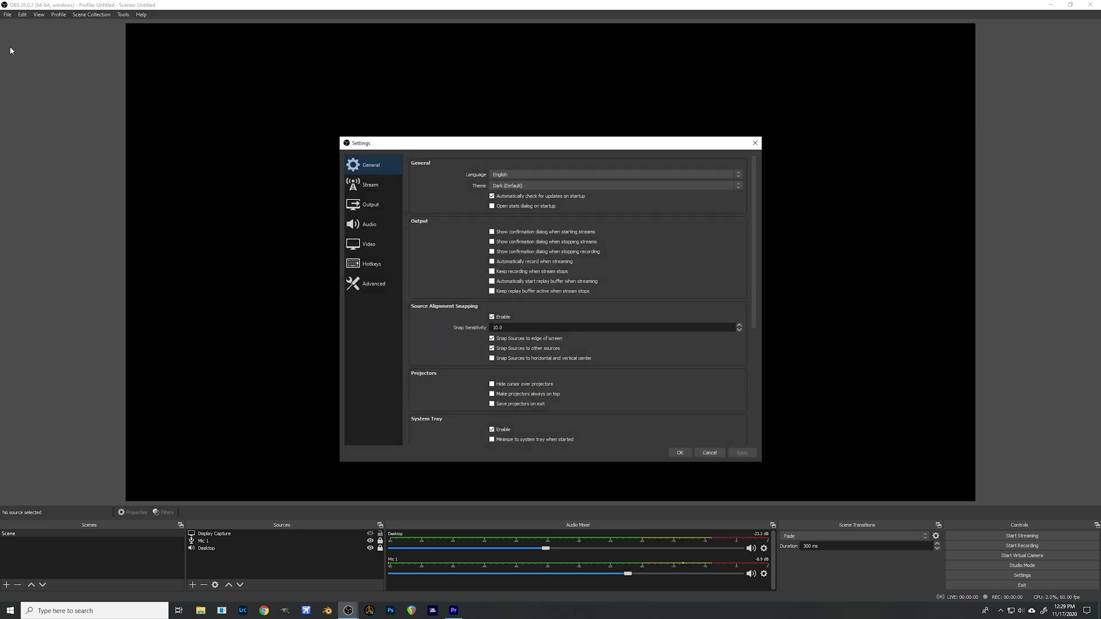
pyautogui.click(364, 207)
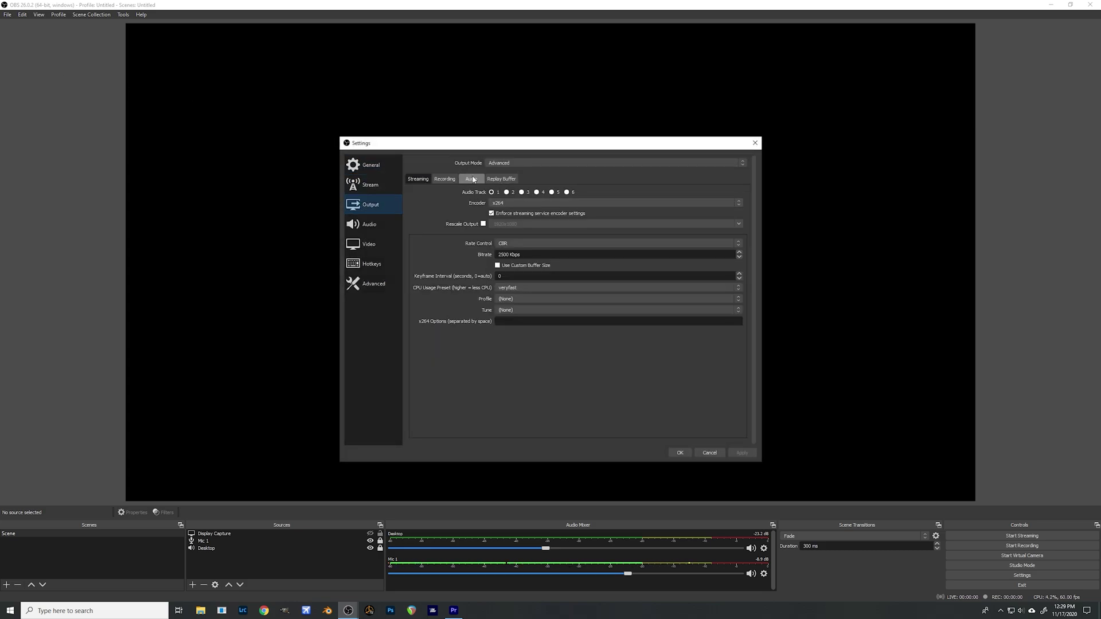
pyautogui.click(443, 178)
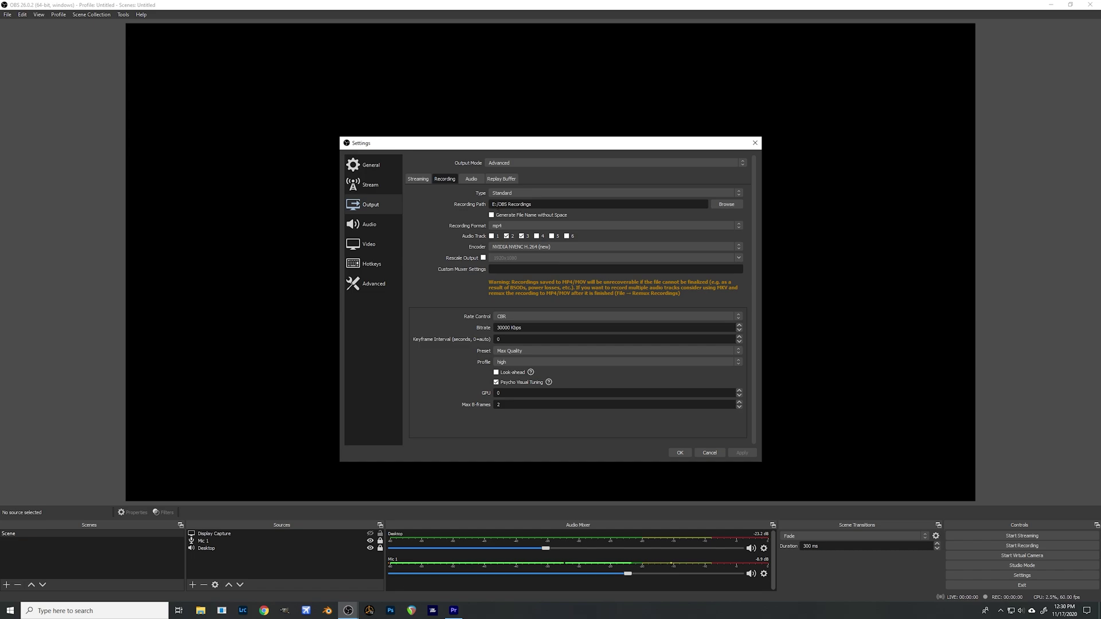
# Change the recording format from mp4 to mkv, then view the Streaming output options
pyautogui.click(510, 225)
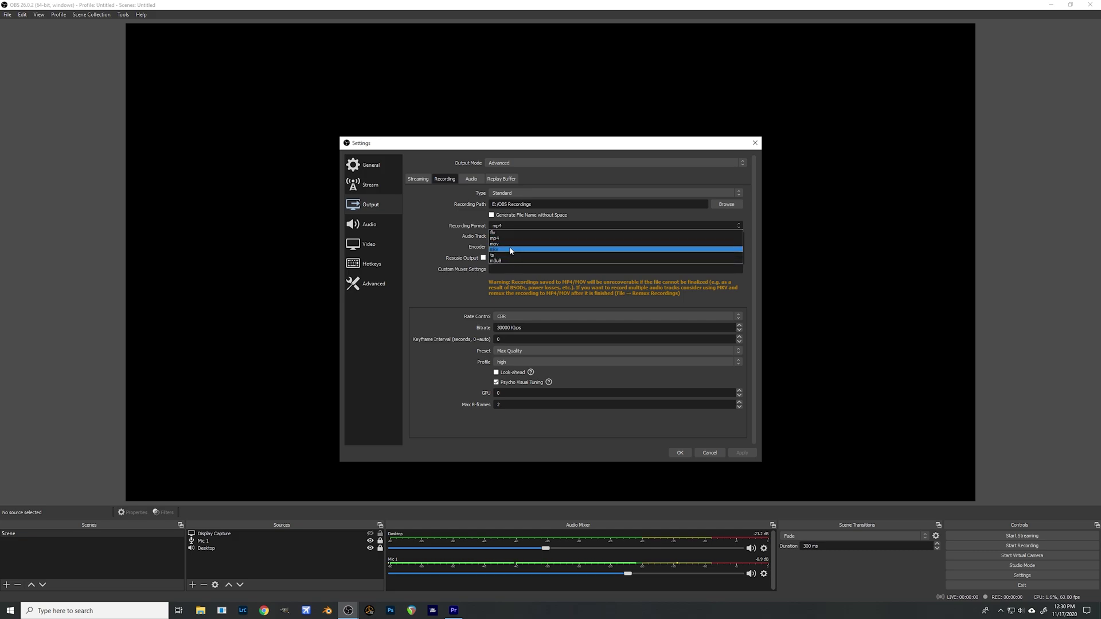
pyautogui.click(516, 249)
pyautogui.click(516, 226)
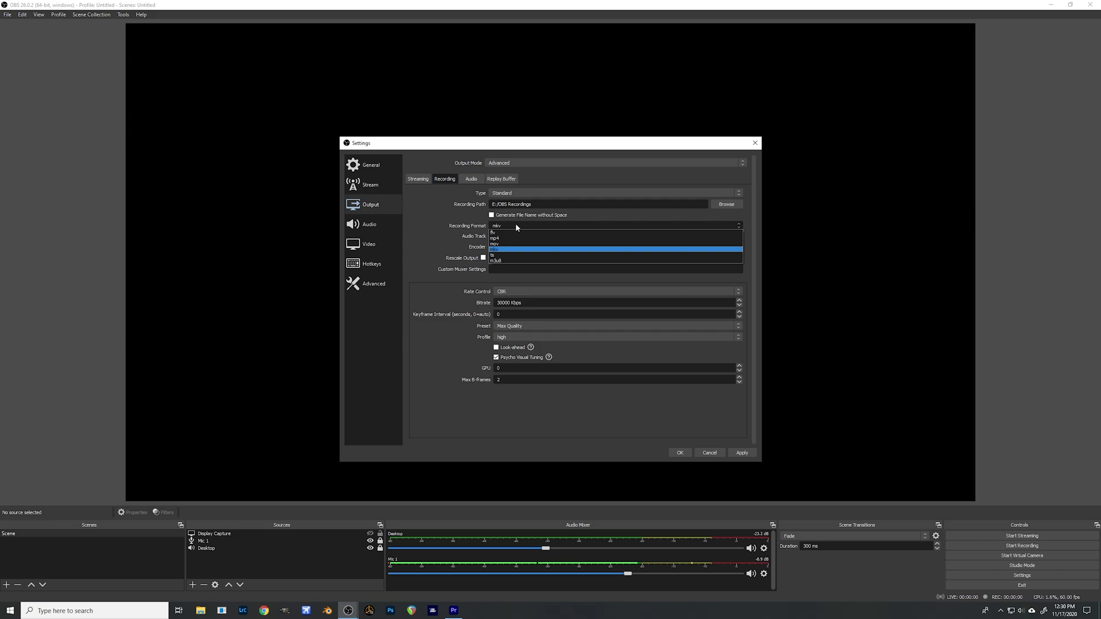
pyautogui.click(516, 226)
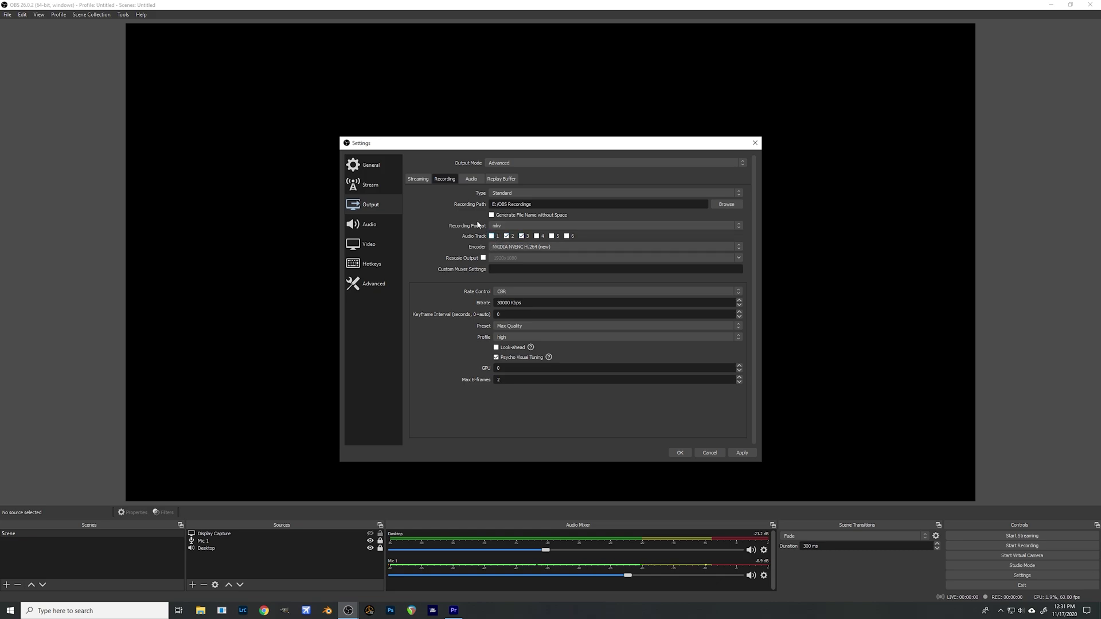
pyautogui.click(419, 180)
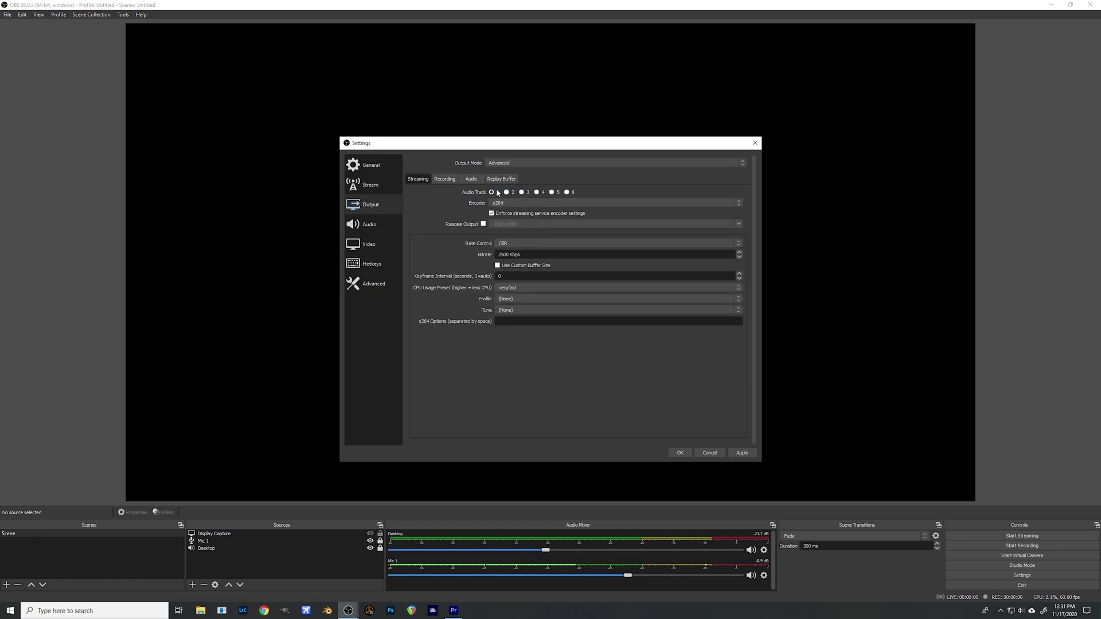
# Back on the Recording tab, review the encoder list and keep NVIDIA NVENC H.264 (new)
pyautogui.click(444, 179)
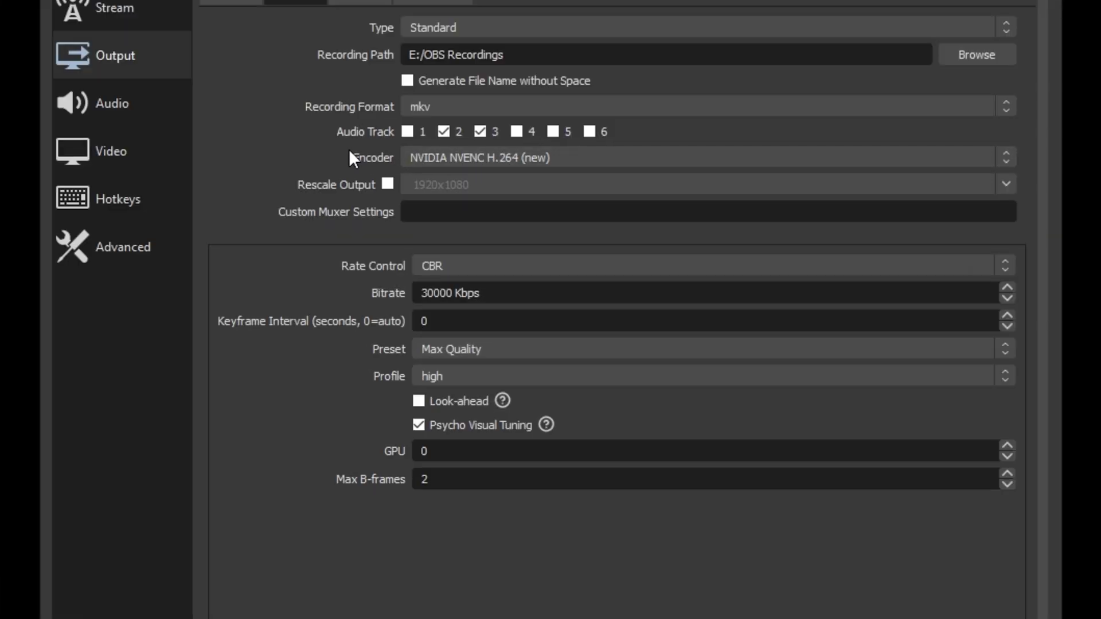
pyautogui.click(456, 154)
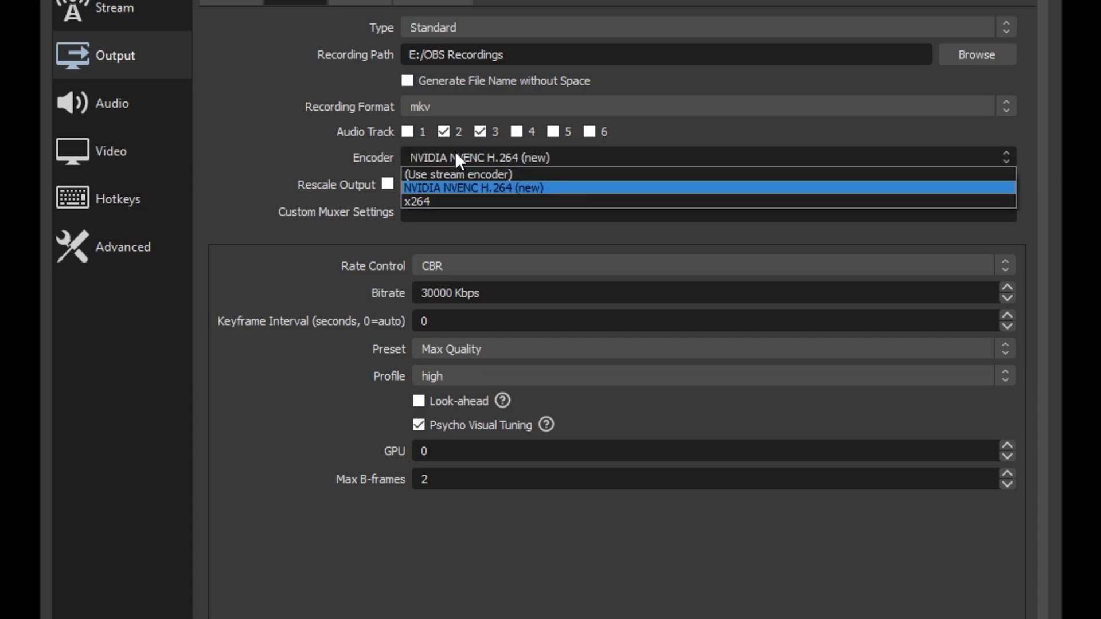
pyautogui.click(456, 154)
pyautogui.click(457, 154)
pyautogui.click(456, 156)
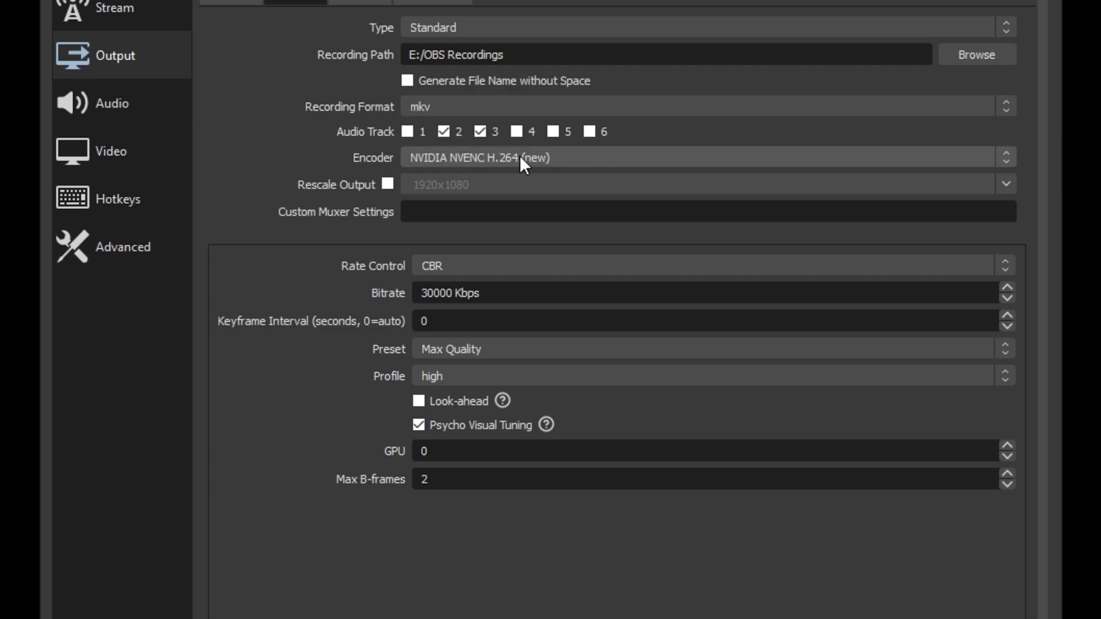
# Browse the recording encoder choices and the Rate Control options
pyautogui.click(489, 154)
pyautogui.click(448, 197)
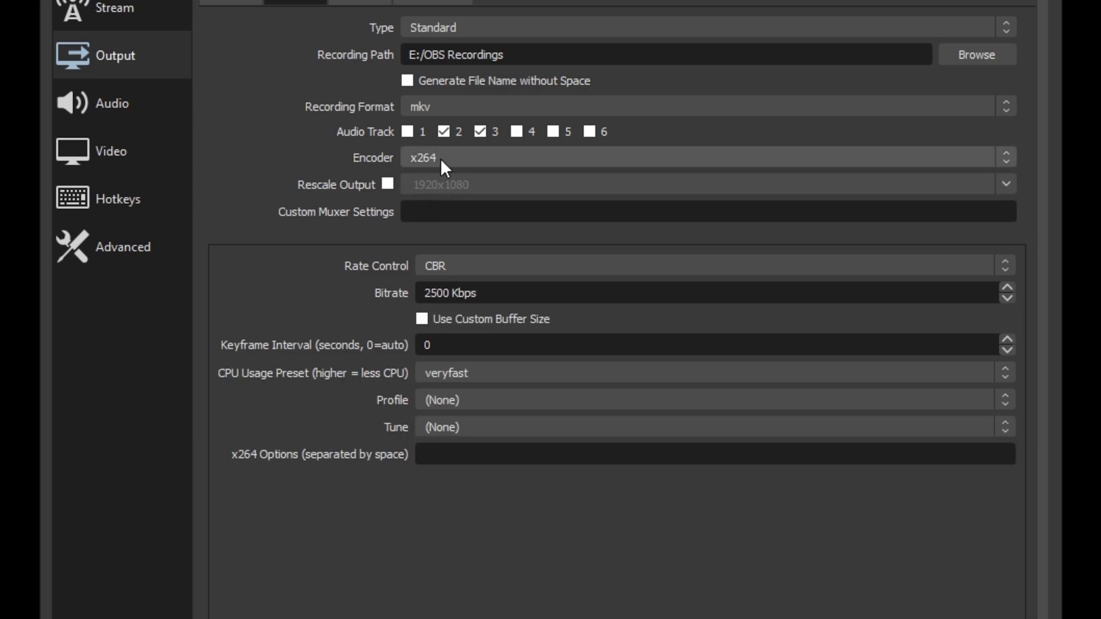
pyautogui.scroll(2, 442, 156)
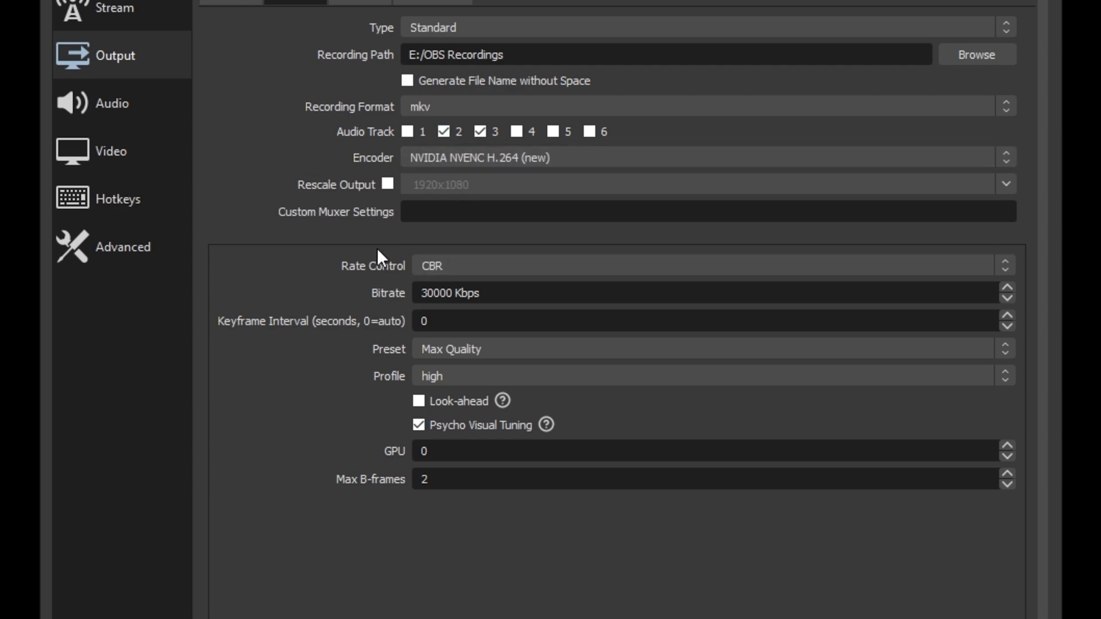
pyautogui.click(446, 264)
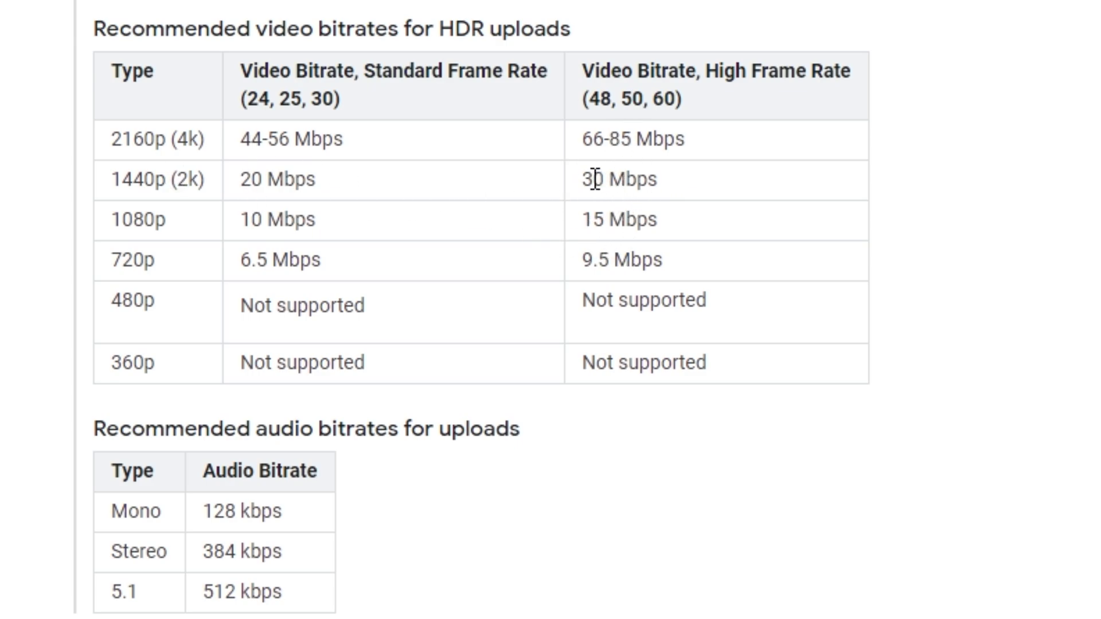
# Highlight the 30 Mbps 1440p HDR bitrate in YouTube's recommended settings, then clear the selection
pyautogui.moveTo(582, 179); pyautogui.dragTo(679, 177)
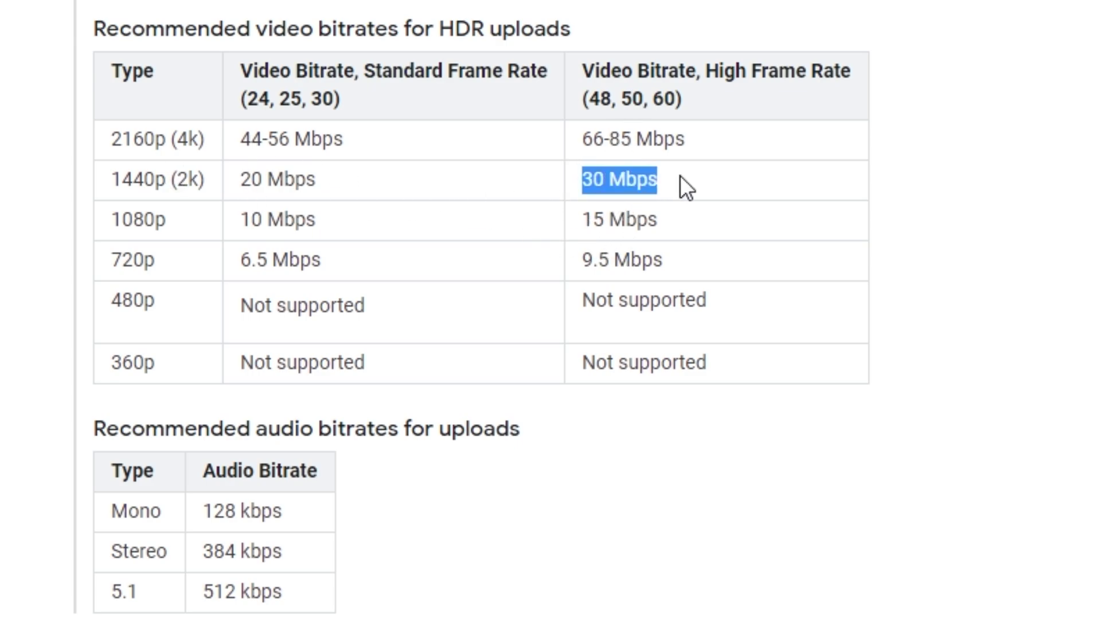
pyautogui.click(665, 181)
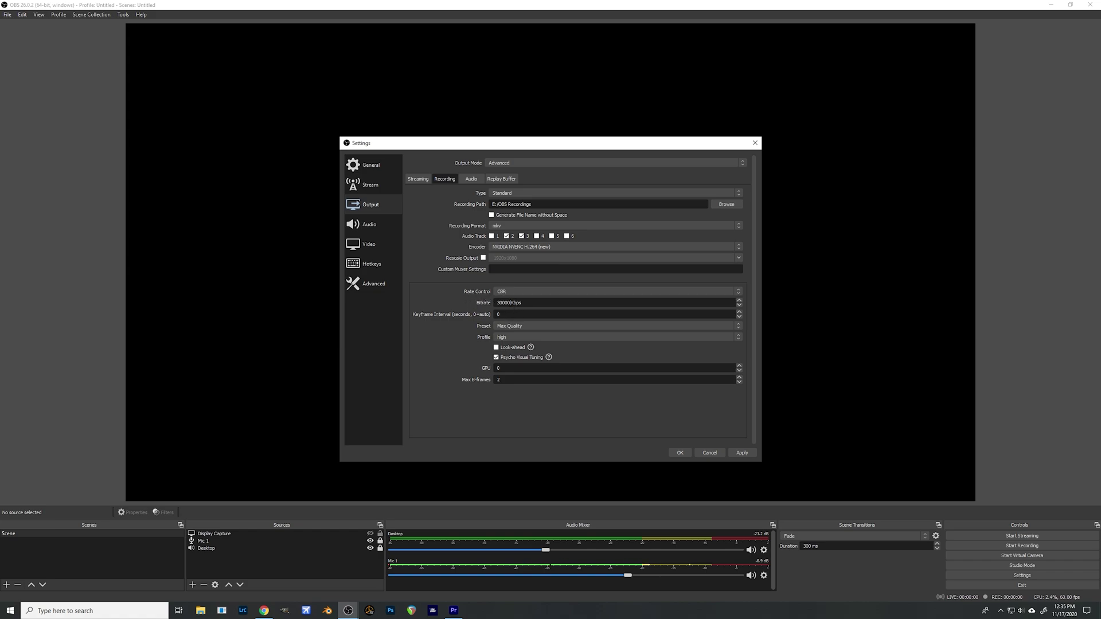
# Check the 30000 Kbps recording bitrate and keep the NVENC preset at Max Quality
pyautogui.hotkey('ctrl', 'a')
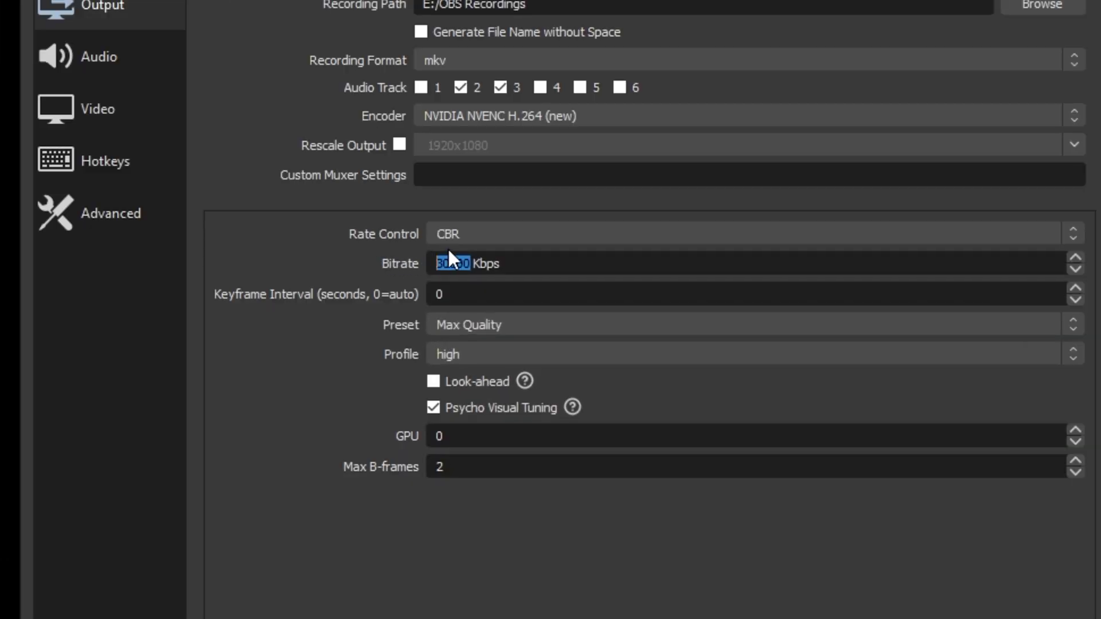
pyautogui.click(459, 263)
pyautogui.click(467, 325)
pyautogui.click(467, 325)
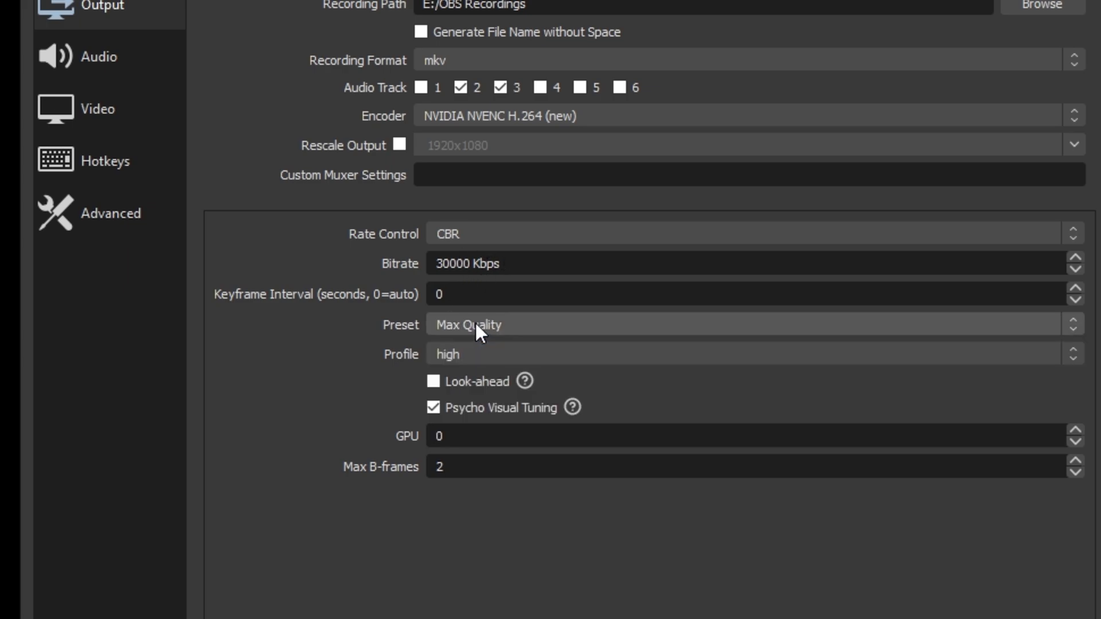
pyautogui.click(476, 322)
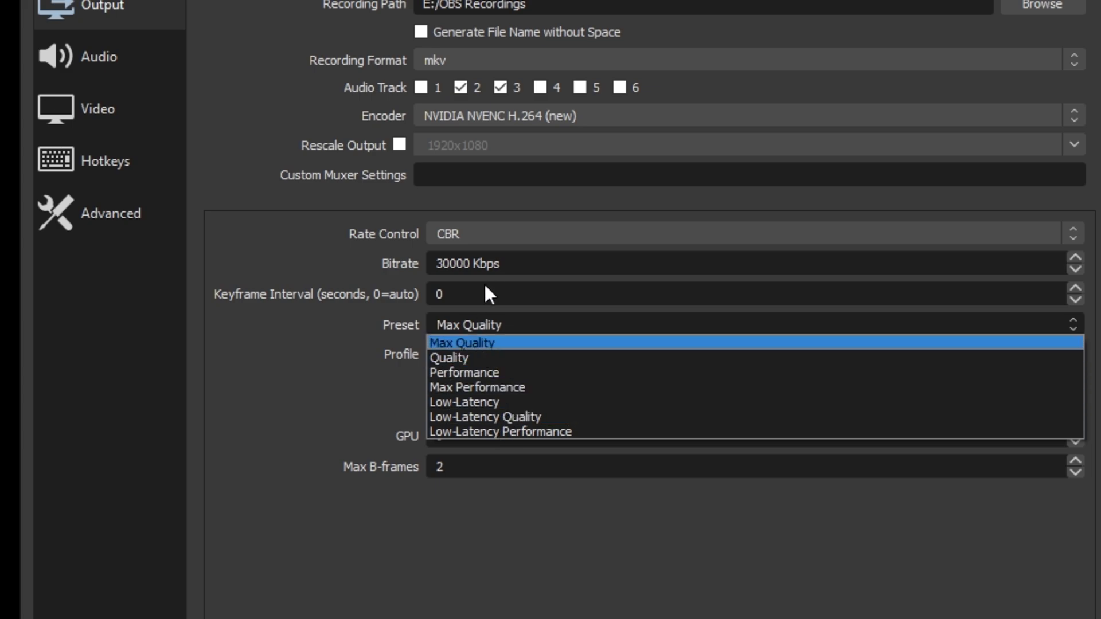
pyautogui.click(521, 324)
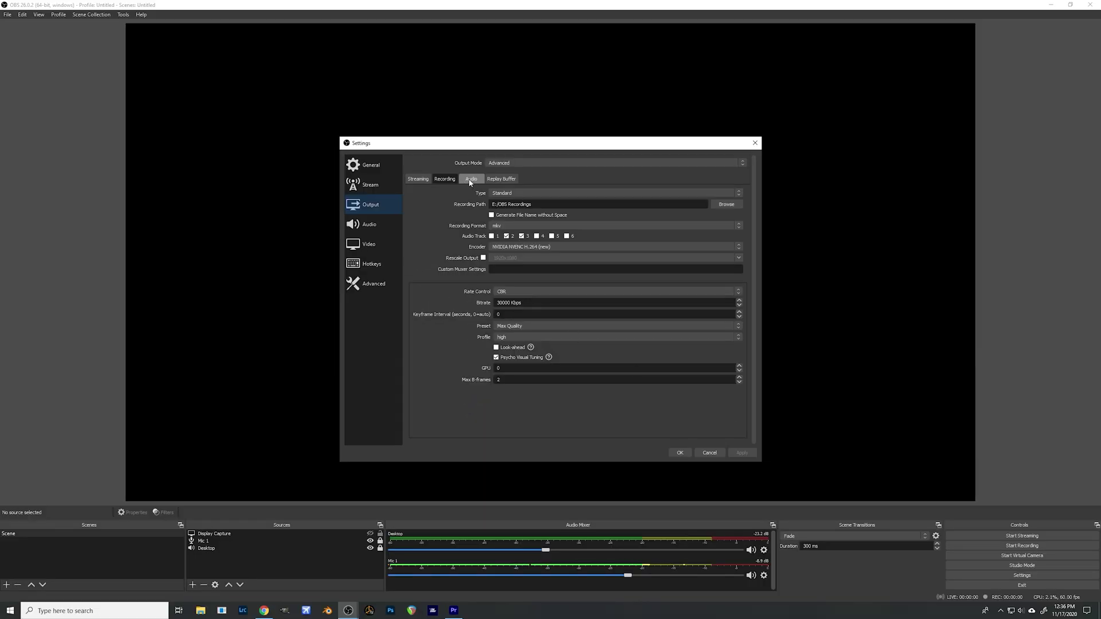
# Confirm Track 2's audio bitrate stays at 320, revisit Recording, then show the Audio settings page
pyautogui.click(470, 179)
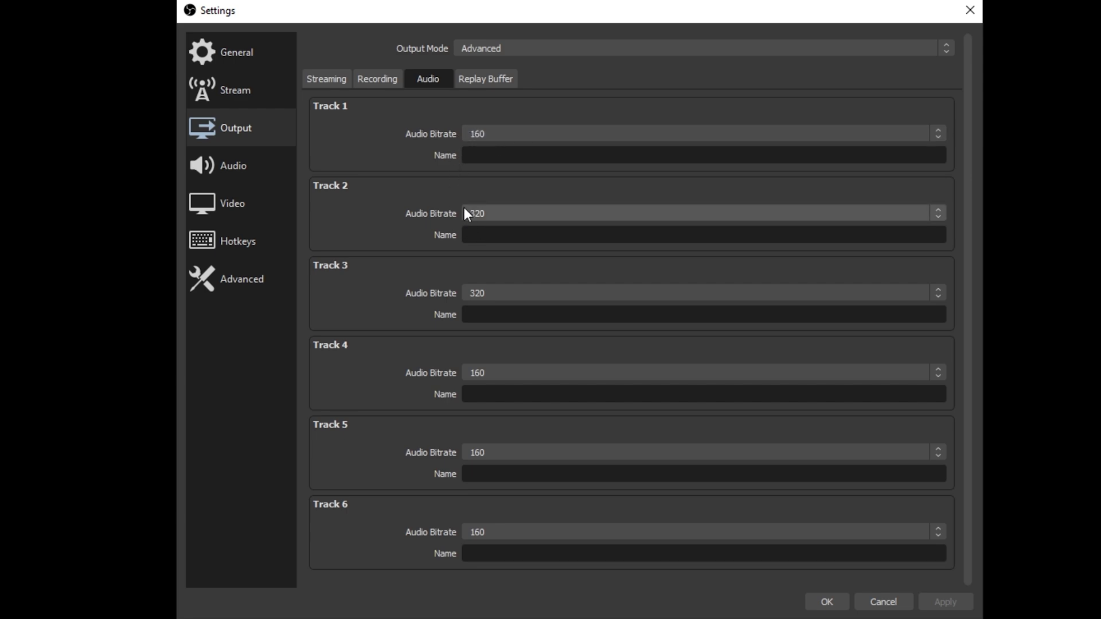
pyautogui.click(496, 212)
pyautogui.click(504, 212)
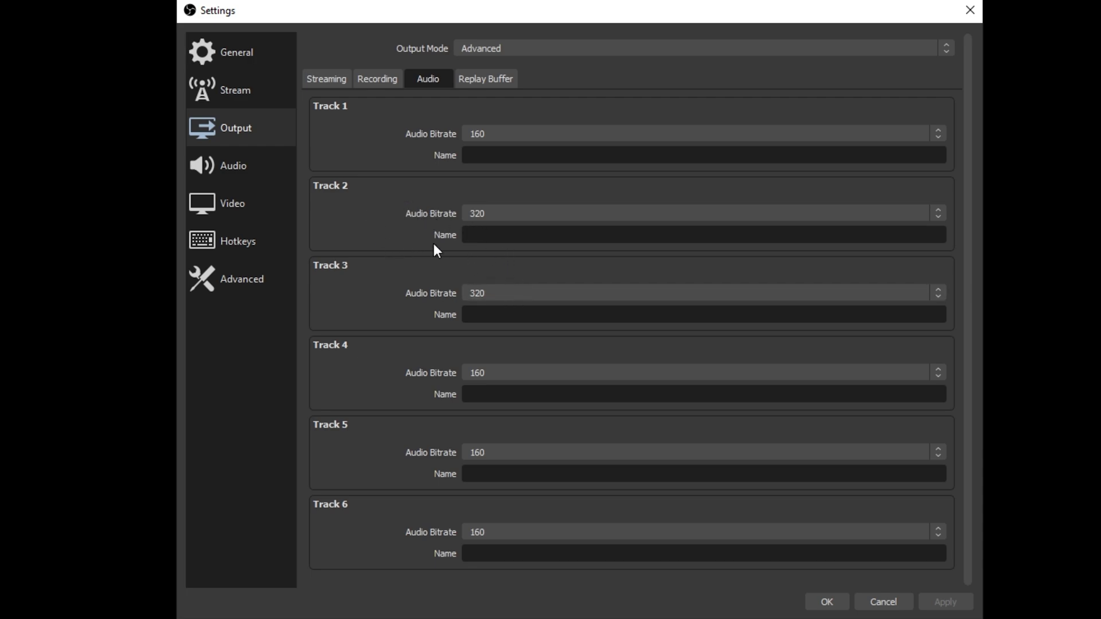
pyautogui.click(370, 85)
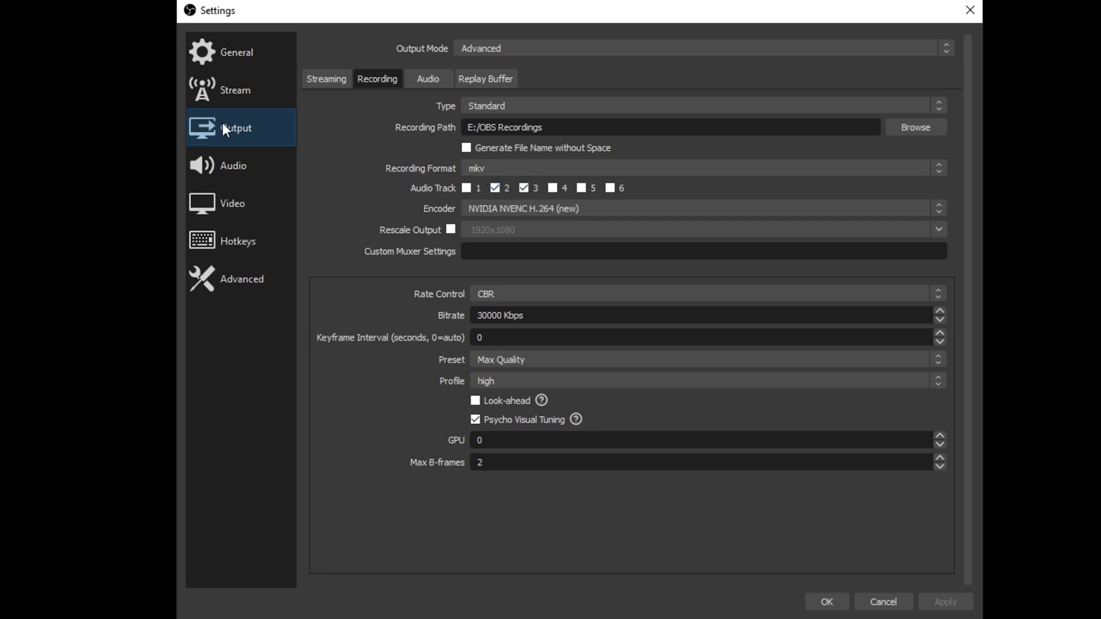
pyautogui.click(243, 168)
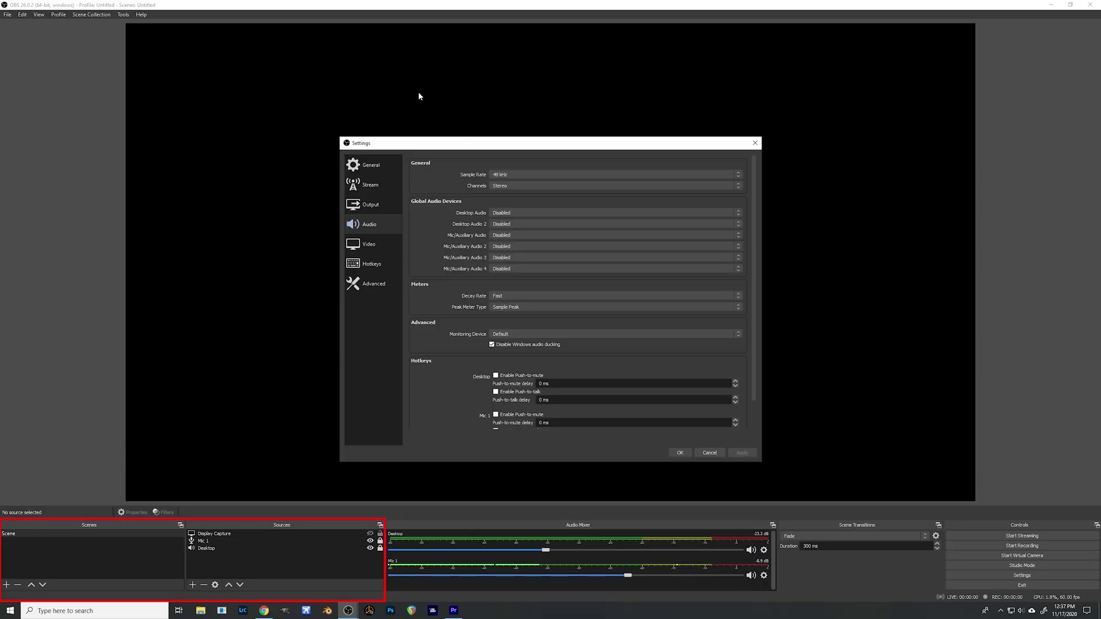
# Keep video at 2560x1440 base and output with Bicubic downscale and 60 FPS, then apply
pyautogui.click(373, 245)
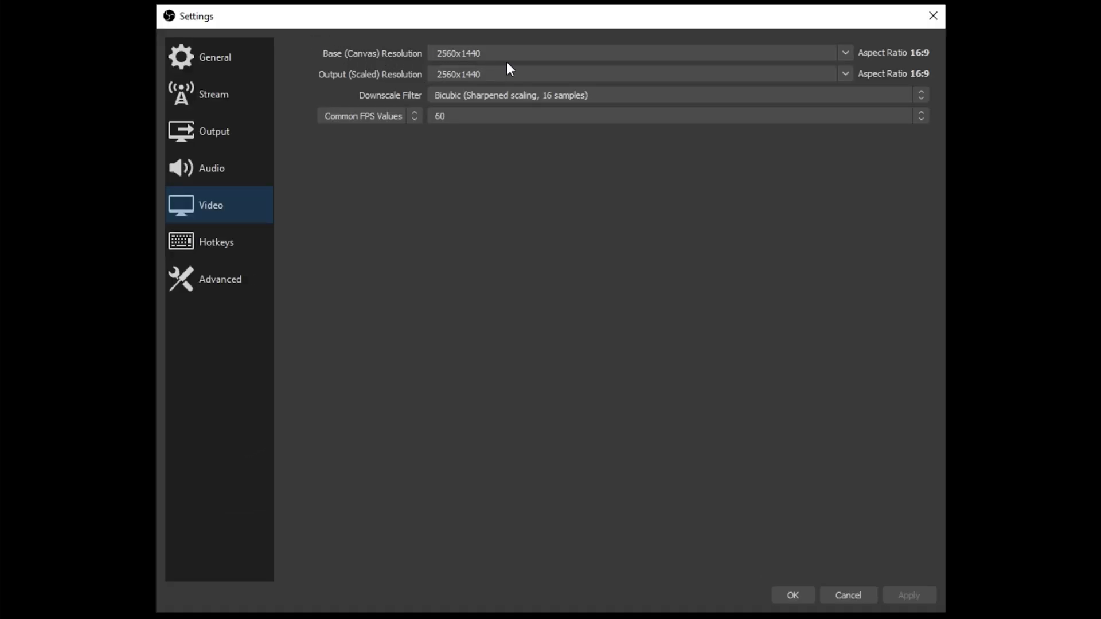
pyautogui.click(846, 53)
pyautogui.click(848, 53)
pyautogui.click(498, 95)
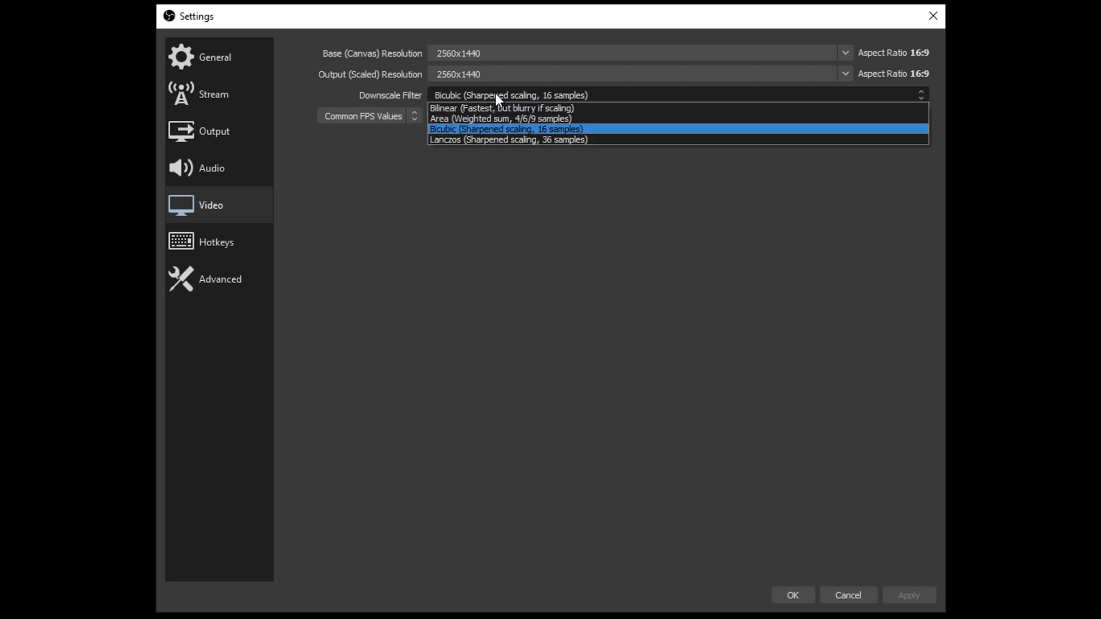
pyautogui.click(393, 95)
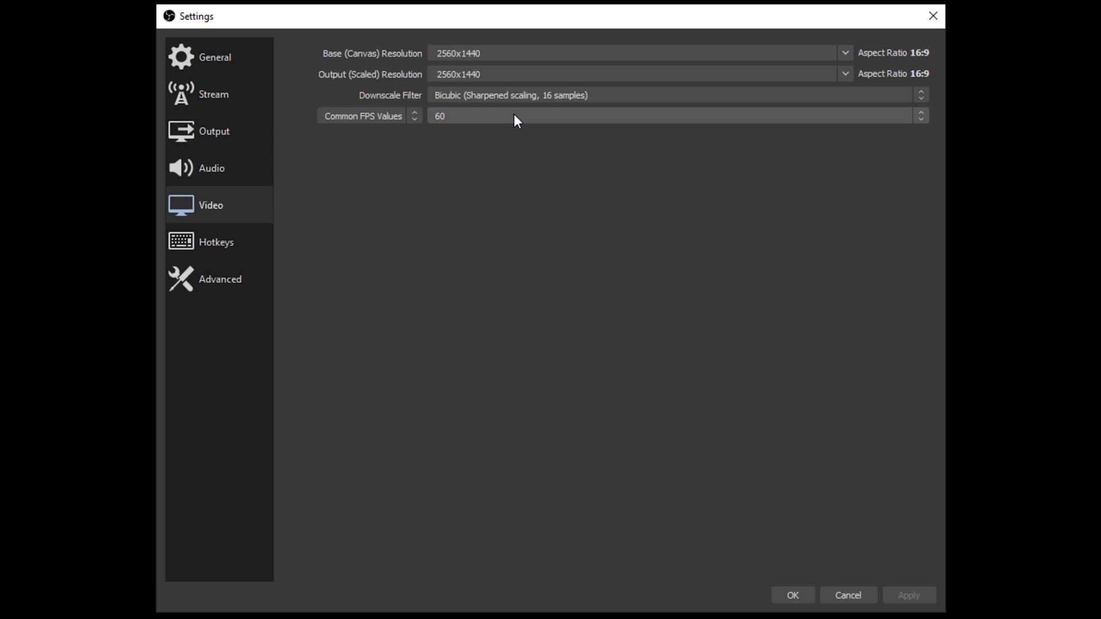
pyautogui.click(223, 201)
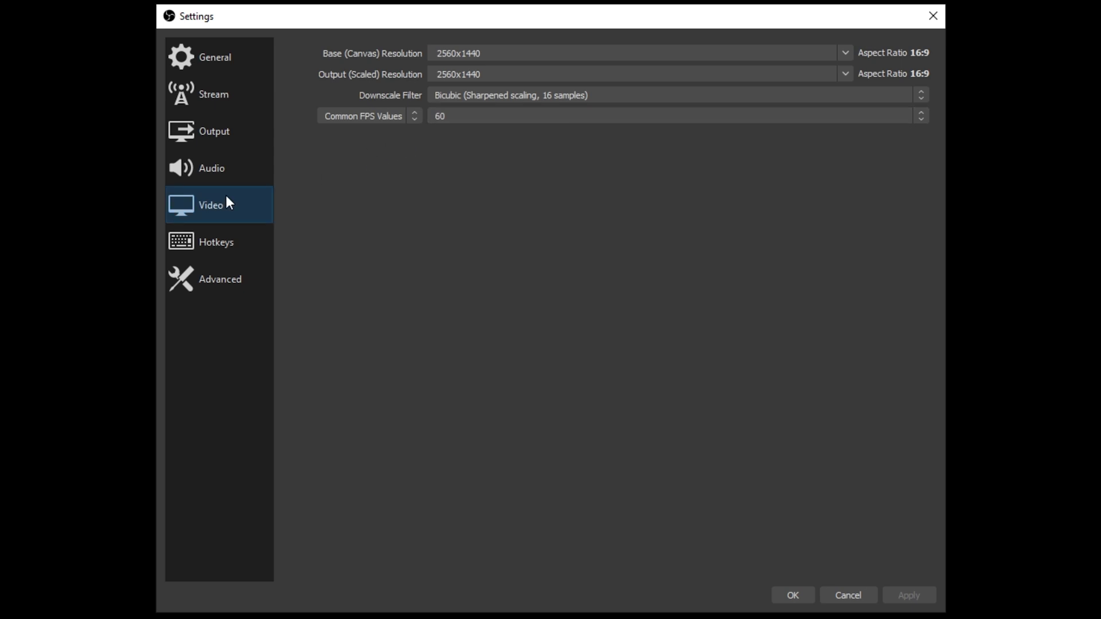
pyautogui.click(792, 595)
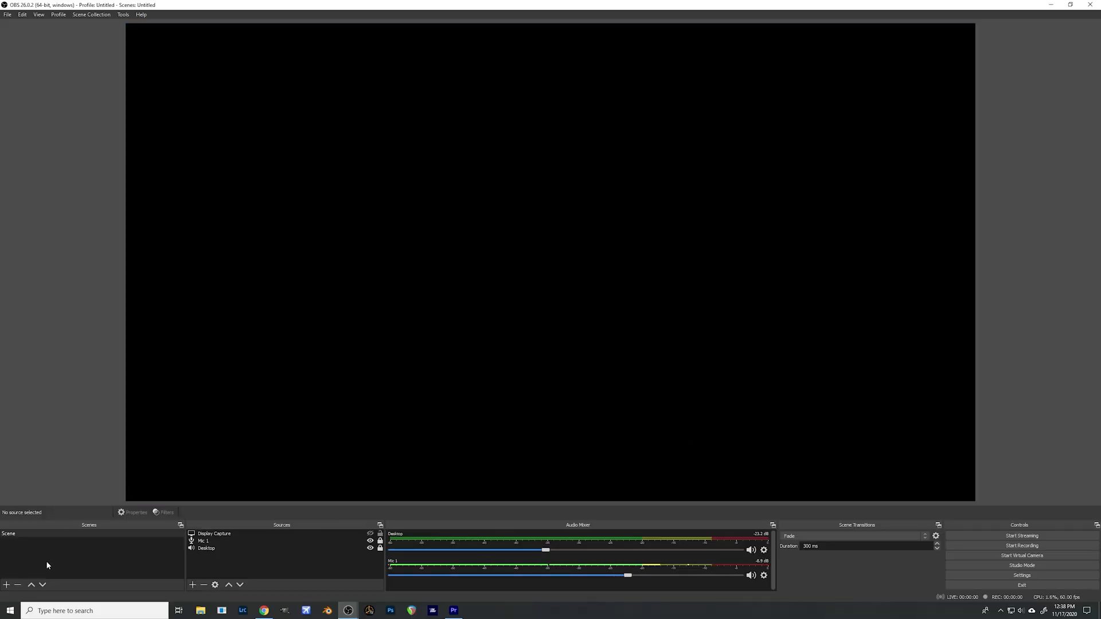
# Add a new empty scene, accepting the default name Scene 2
pyautogui.click(16, 559)
pyautogui.click(6, 585)
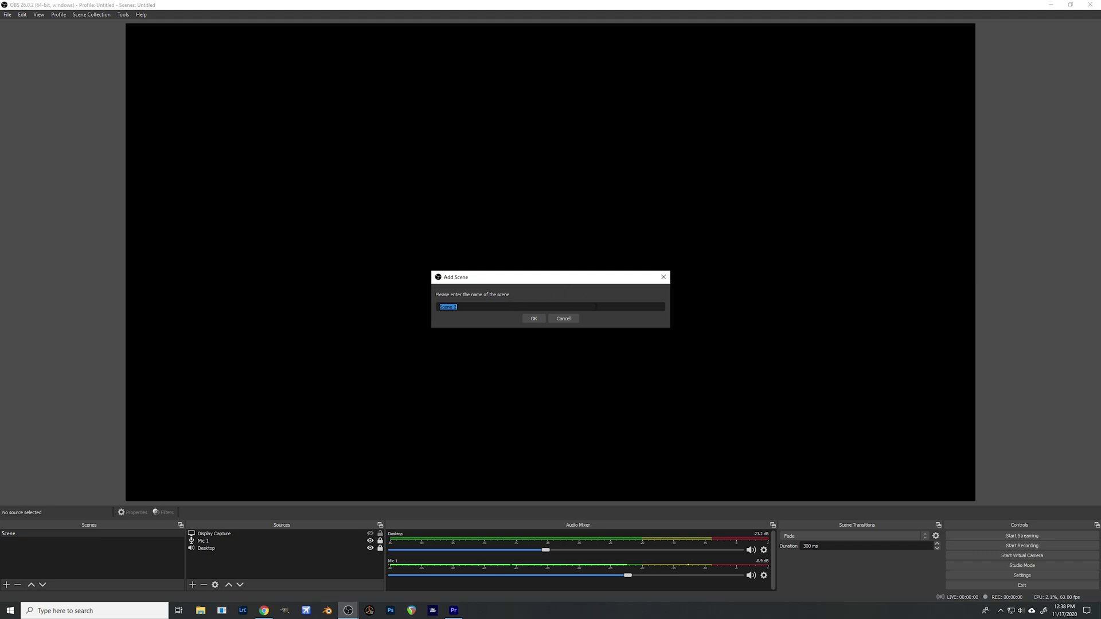
pyautogui.click(532, 320)
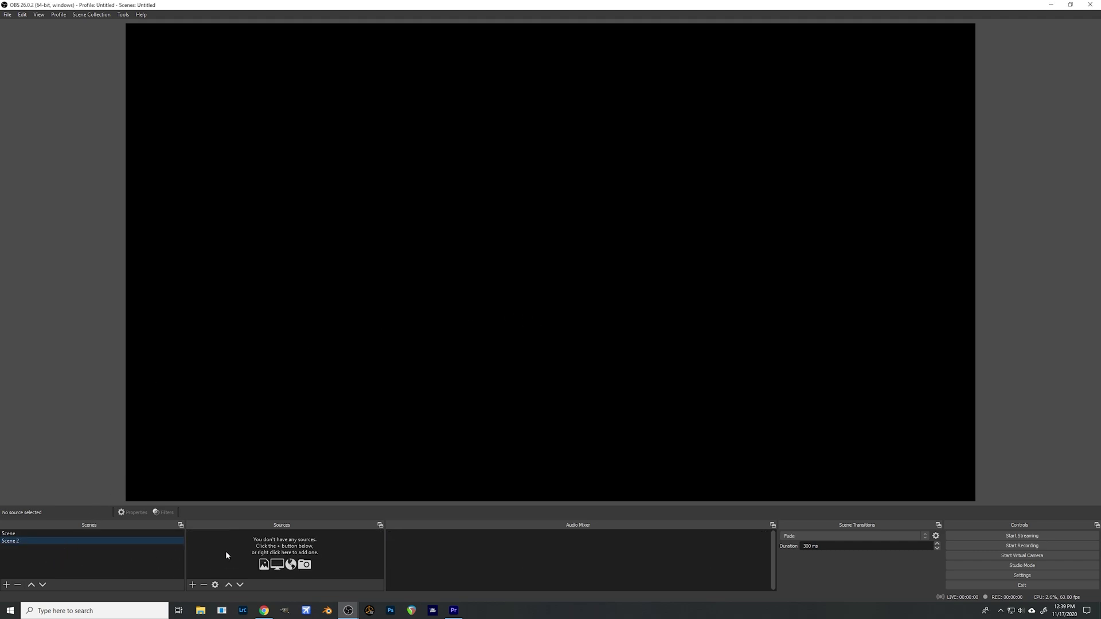
# Add a Display Capture 2 source capturing Display 1 at 2560x1440 with cursor capture on
pyautogui.click(192, 586)
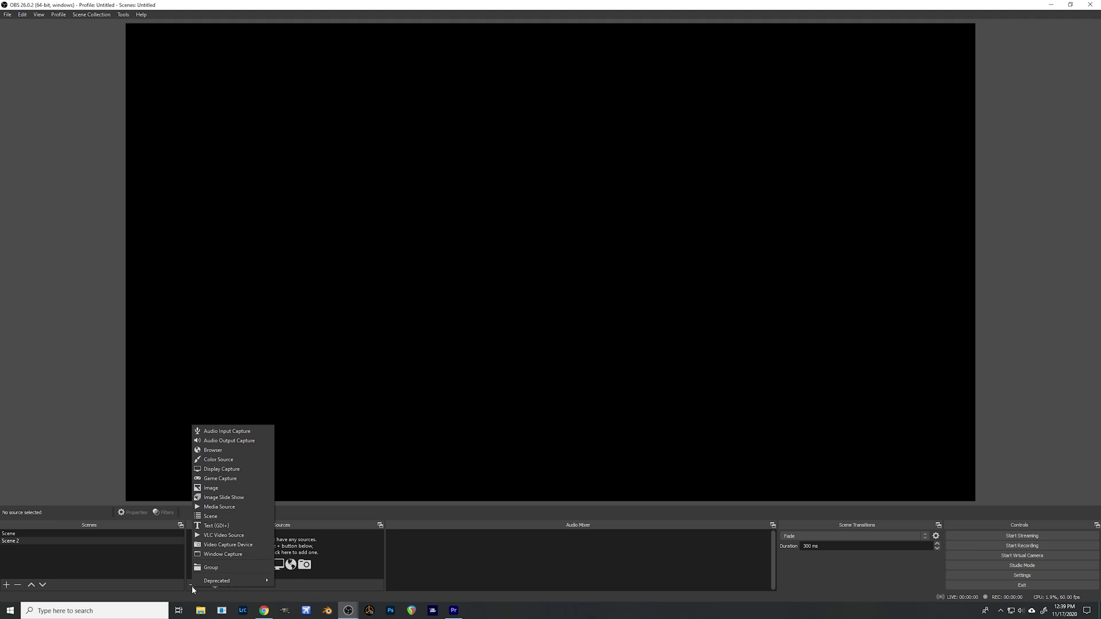
pyautogui.click(240, 474)
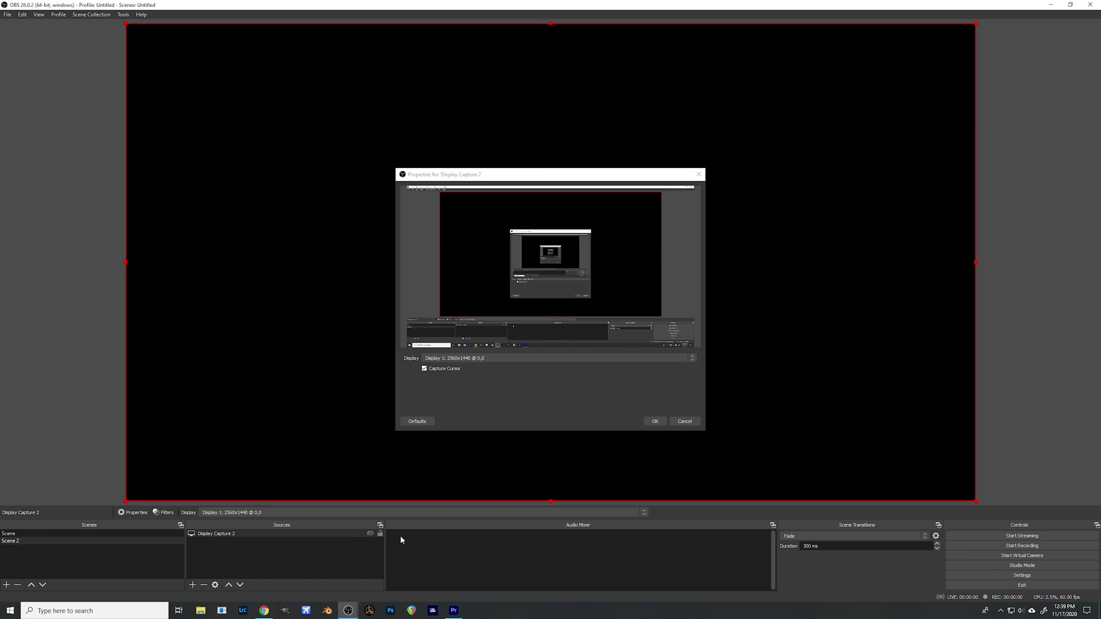
pyautogui.click(370, 534)
pyautogui.click(369, 535)
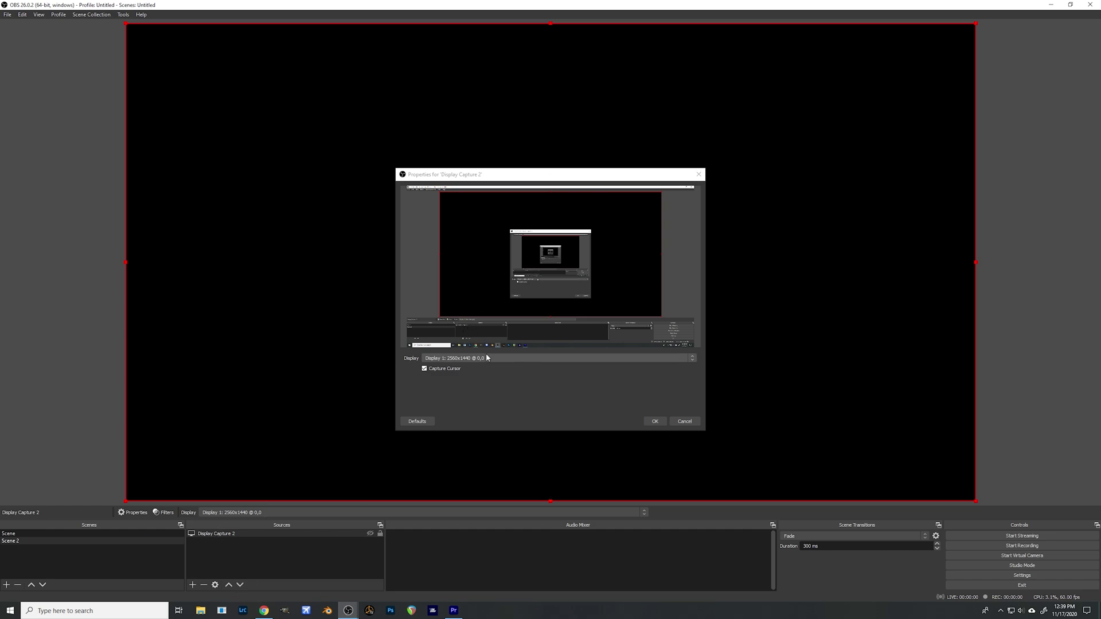
pyautogui.click(460, 359)
pyautogui.click(462, 359)
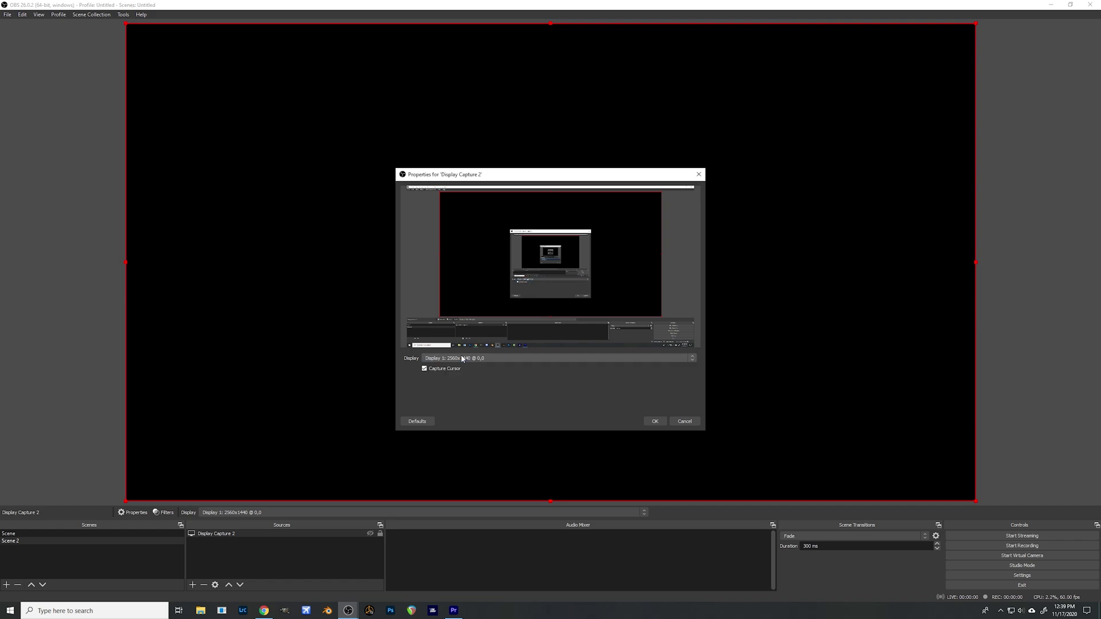
pyautogui.click(472, 360)
pyautogui.click(473, 360)
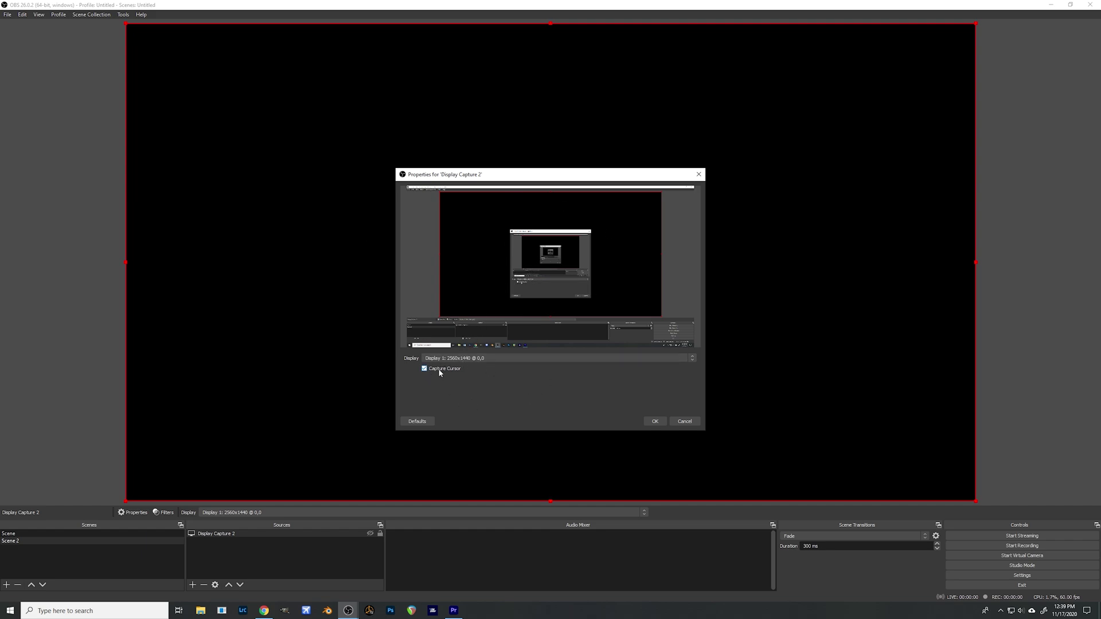
pyautogui.click(655, 422)
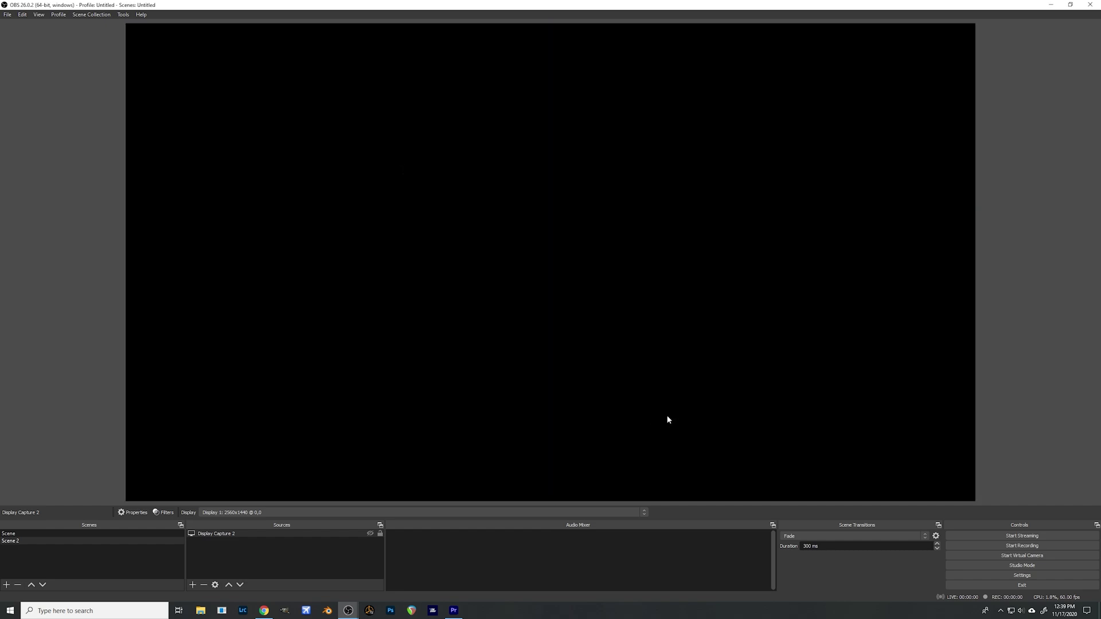
# Add an Audio Output Capture named desktop3 using Speakers (USB Audio CODEC)
pyautogui.click(193, 585)
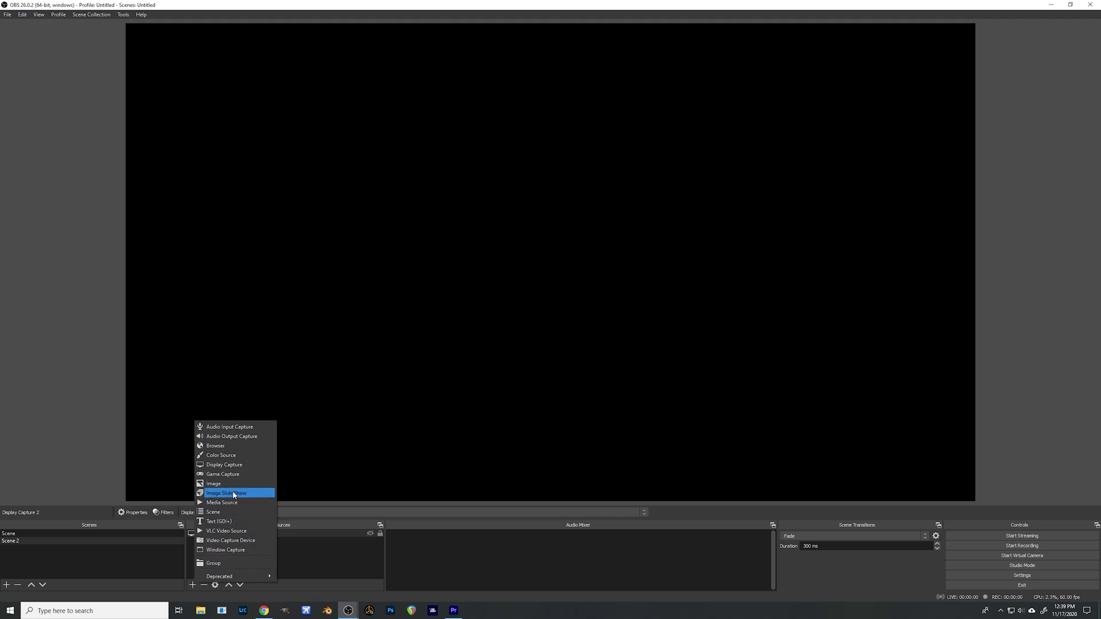
pyautogui.click(243, 441)
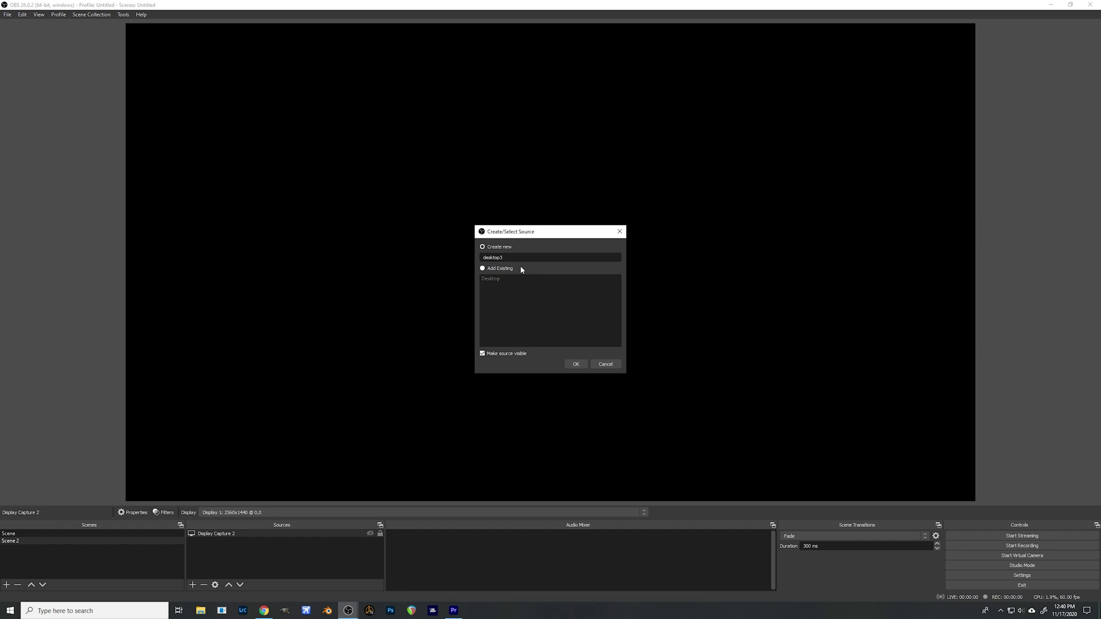
pyautogui.write('desktop3')
pyautogui.click(574, 364)
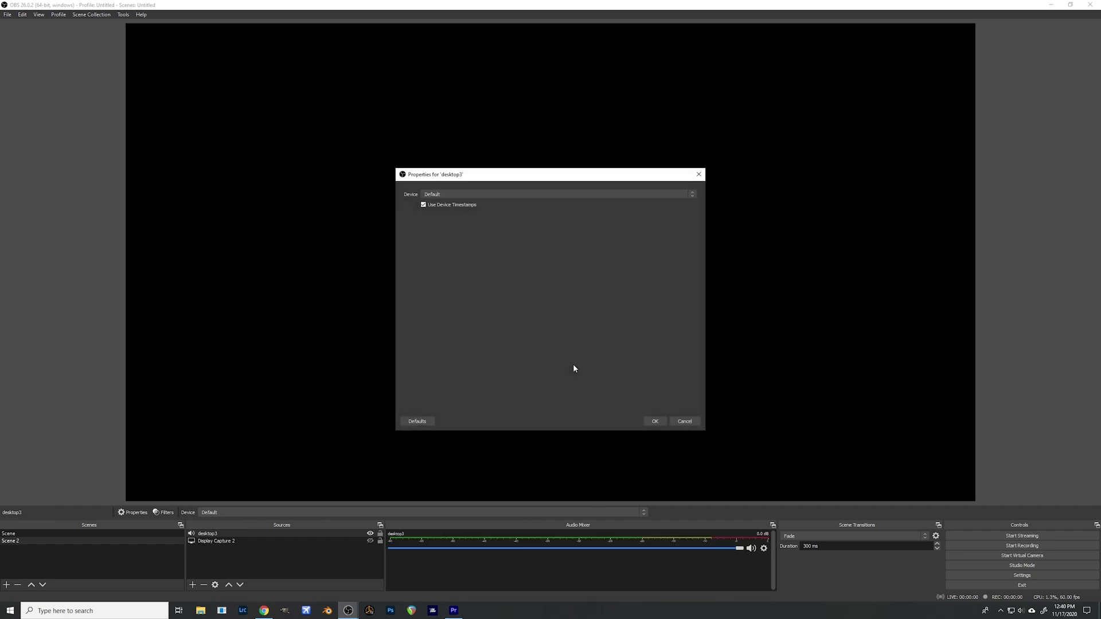
pyautogui.click(483, 195)
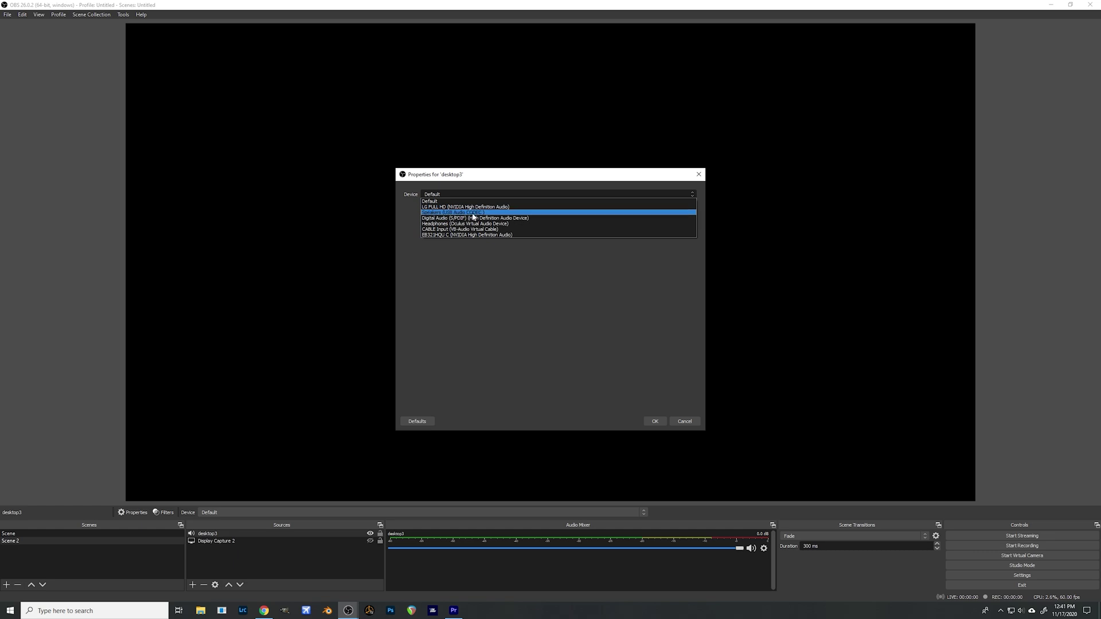
pyautogui.click(473, 212)
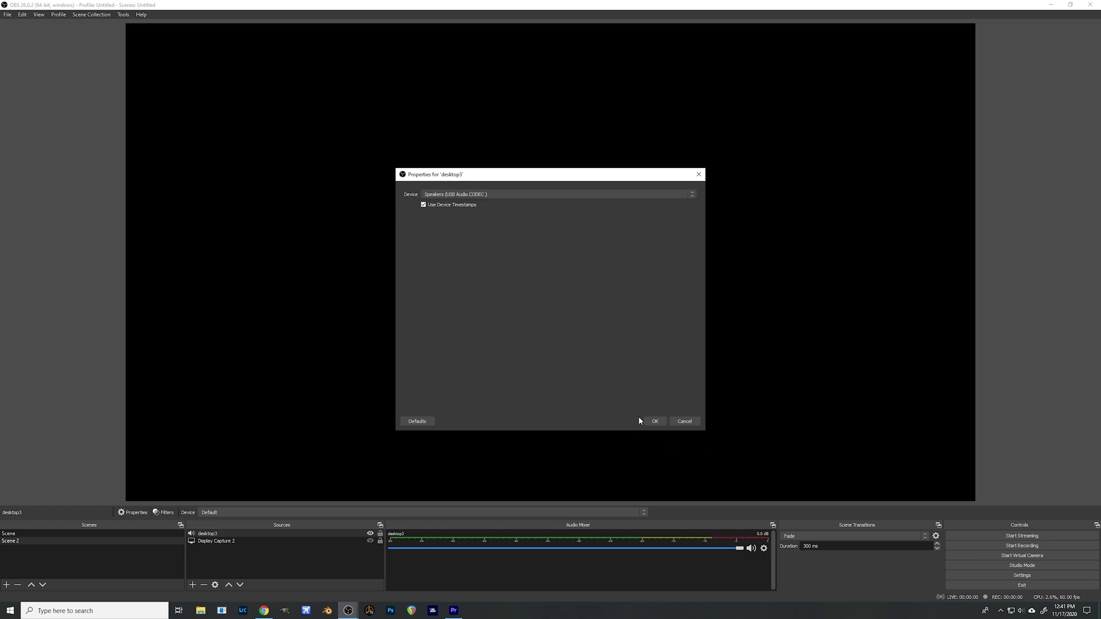
pyautogui.click(655, 421)
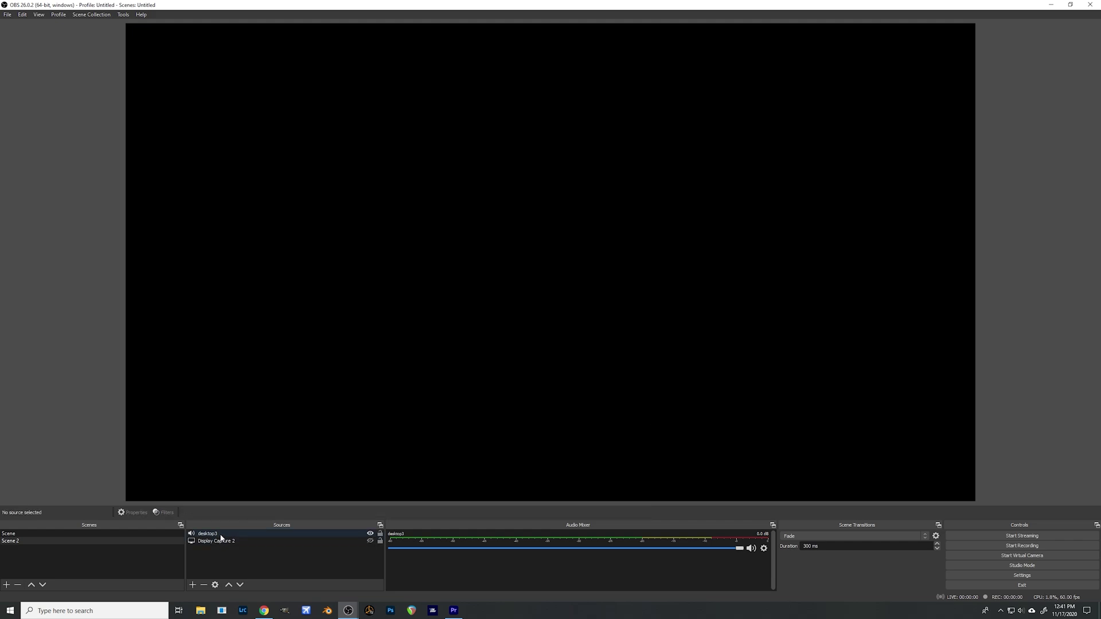
# Select desktop3 and Display Capture 2 in the Sources list, then deselect all sources
pyautogui.click(220, 535)
pyautogui.click(217, 541)
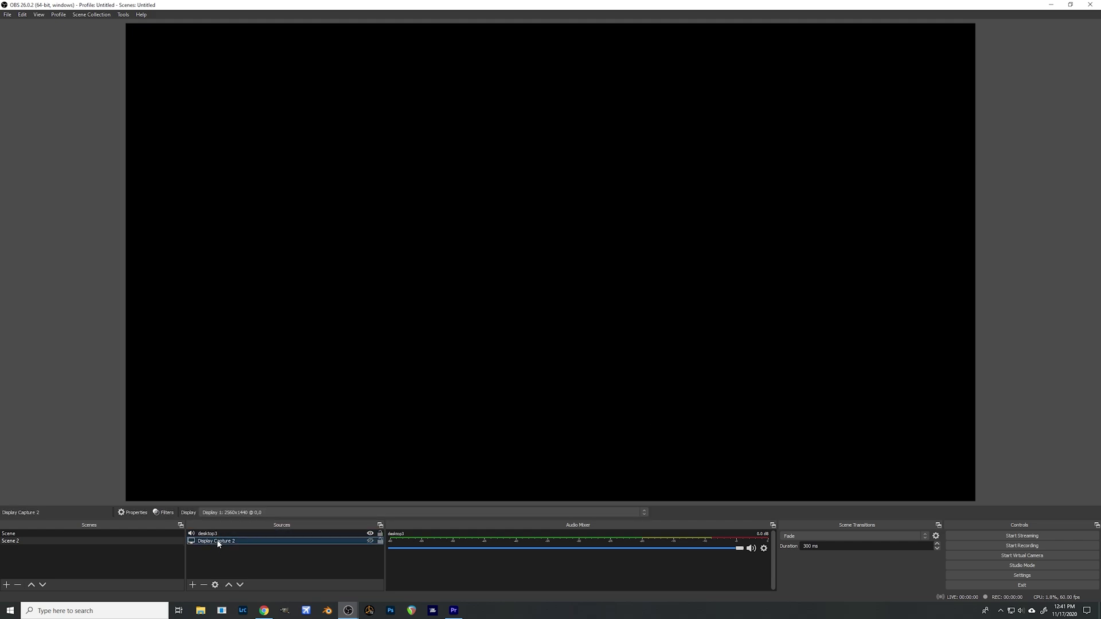
pyautogui.click(283, 477)
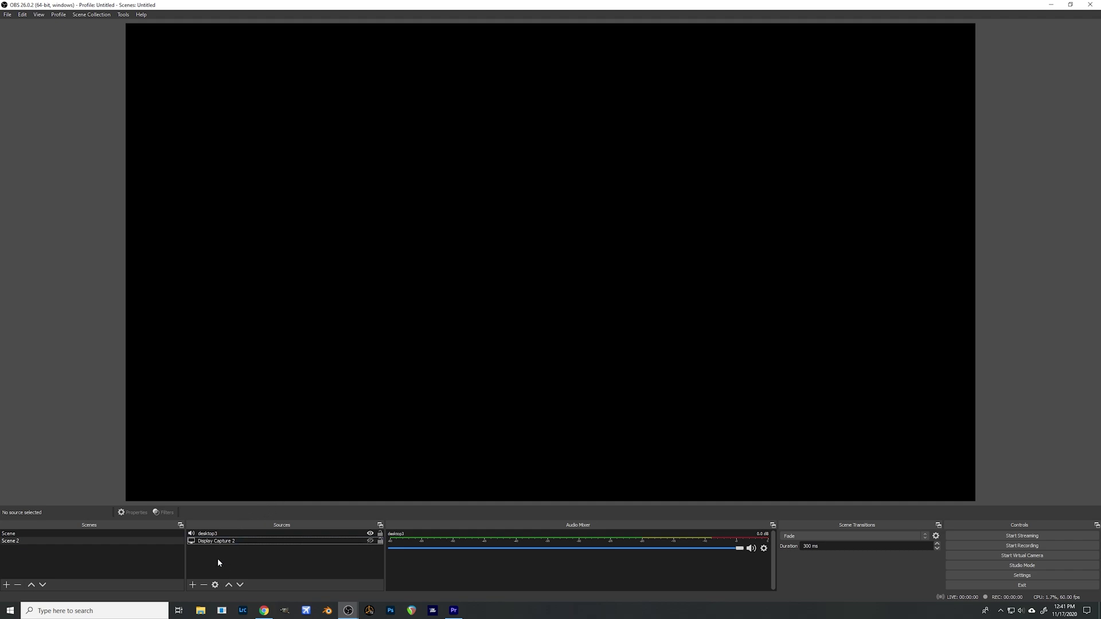
# Add an Audio Input Capture source named mic5 set to the Microphone (USB Audio CODEC) device
pyautogui.click(193, 584)
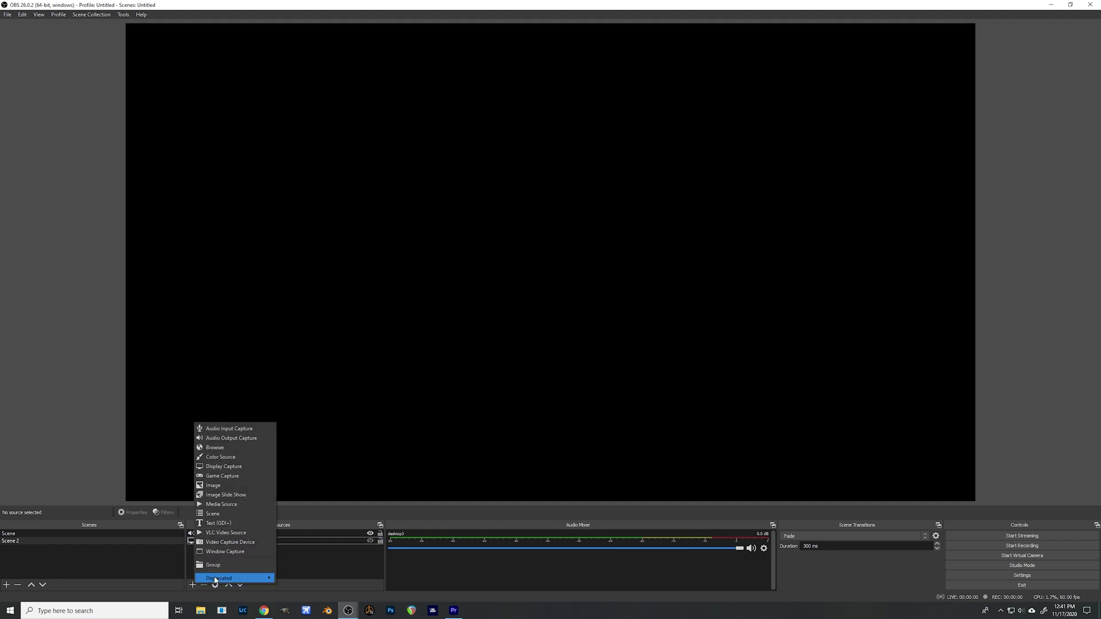
pyautogui.click(242, 431)
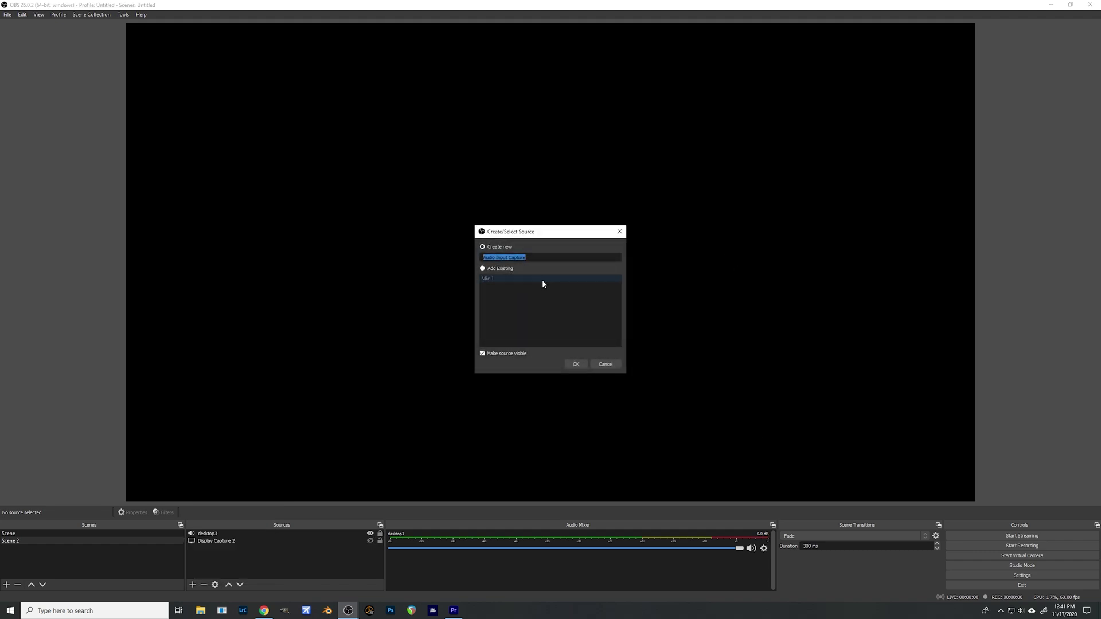
pyautogui.write('mic5')
pyautogui.click(576, 364)
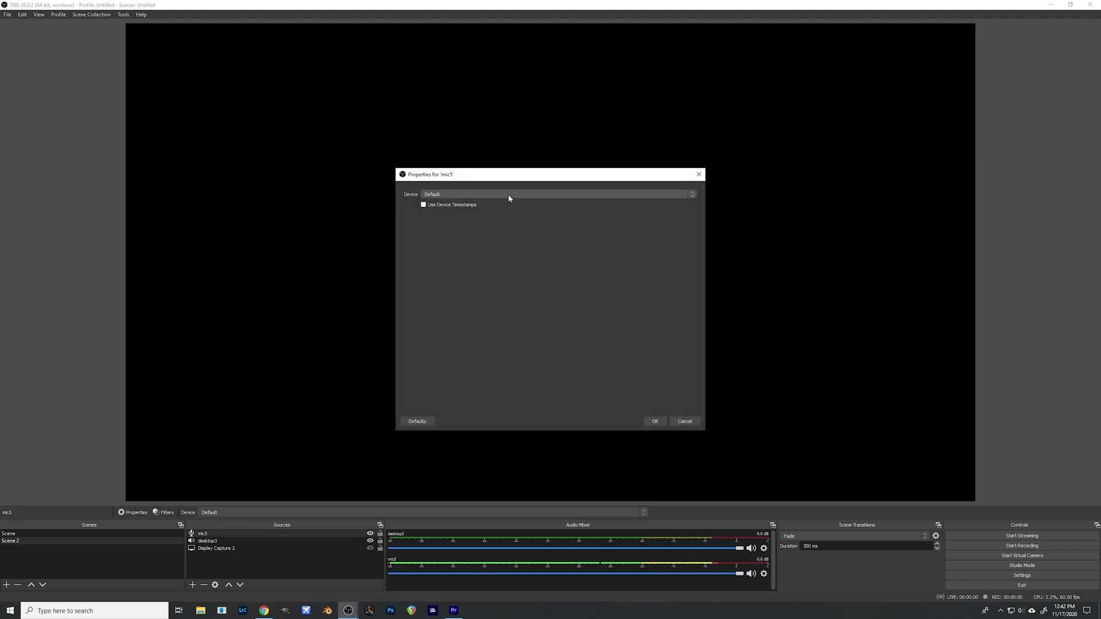
pyautogui.click(508, 194)
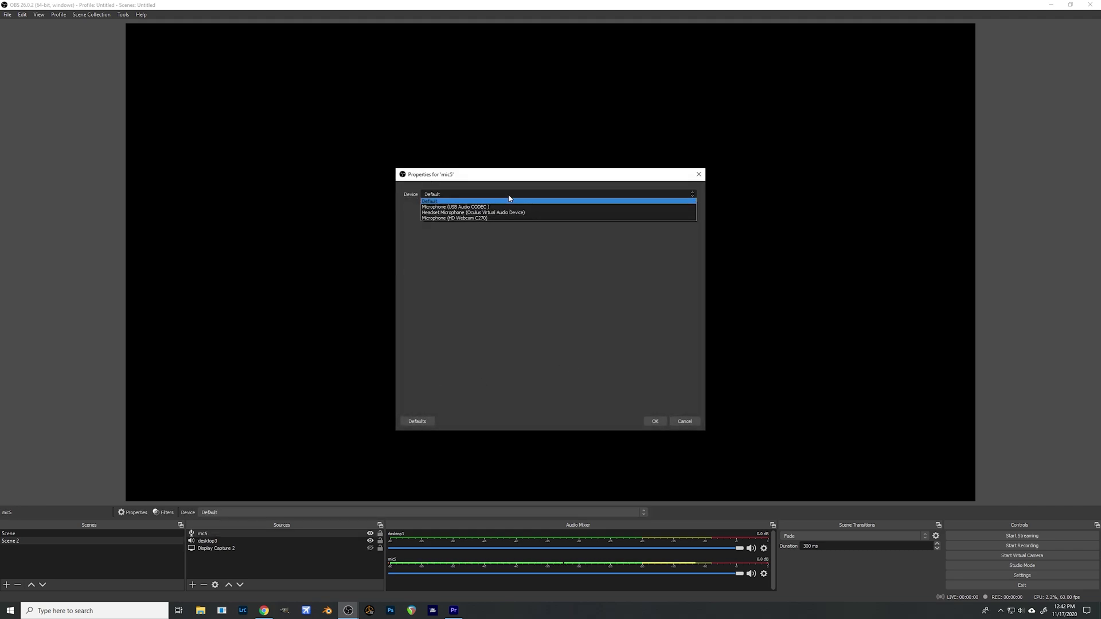
pyautogui.click(471, 207)
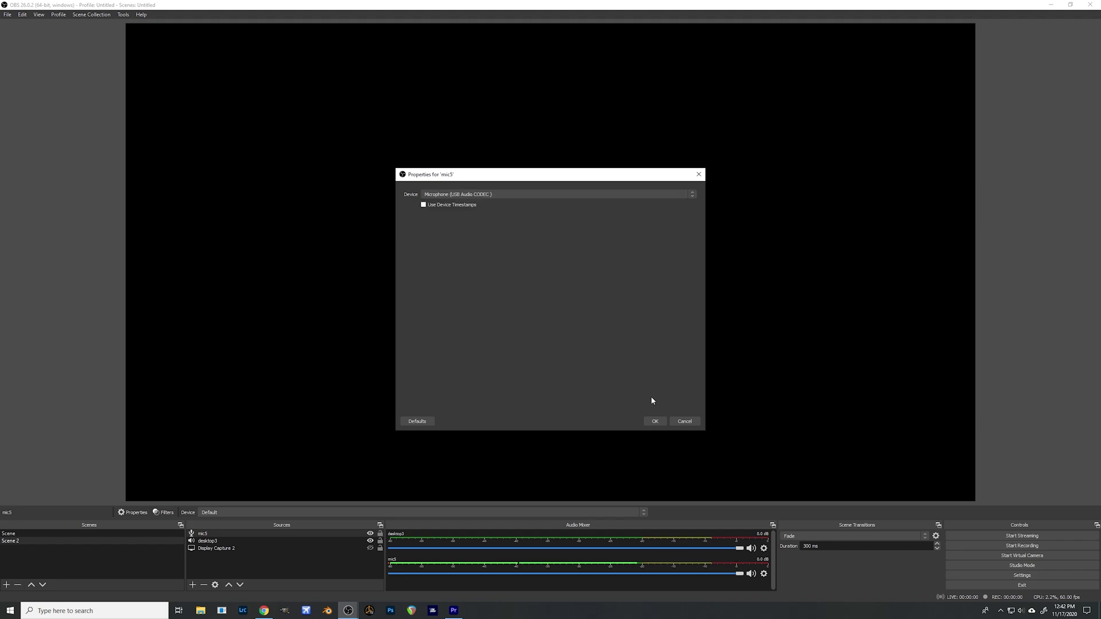
pyautogui.click(655, 422)
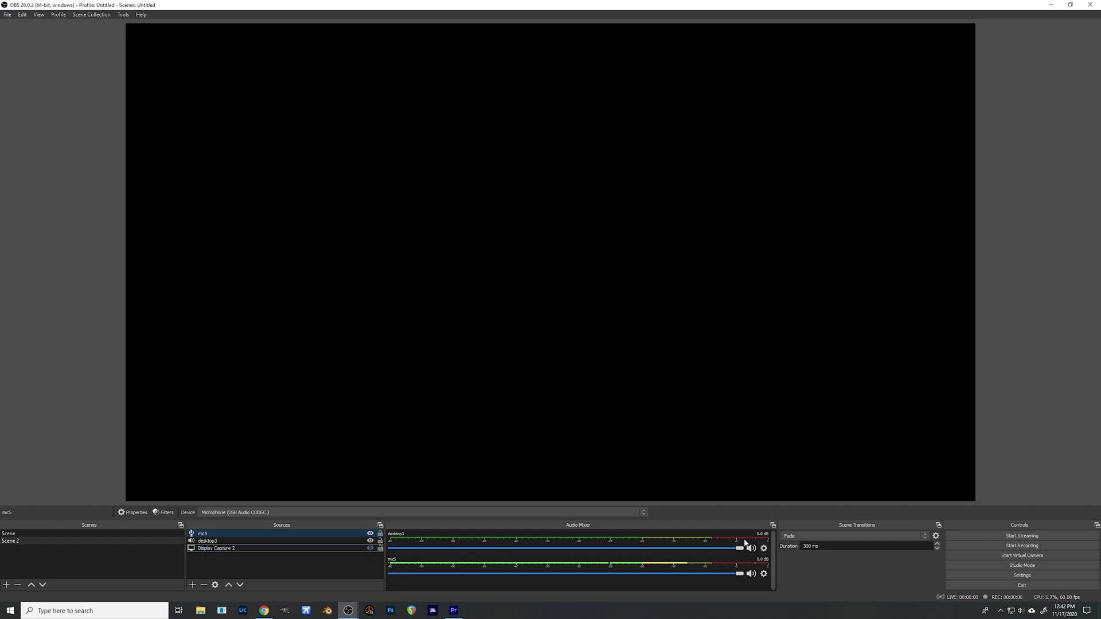
# In Advanced Audio Properties, uncheck Track 3 for desktop3 so it records only to tracks 1 and 2
pyautogui.click(764, 549)
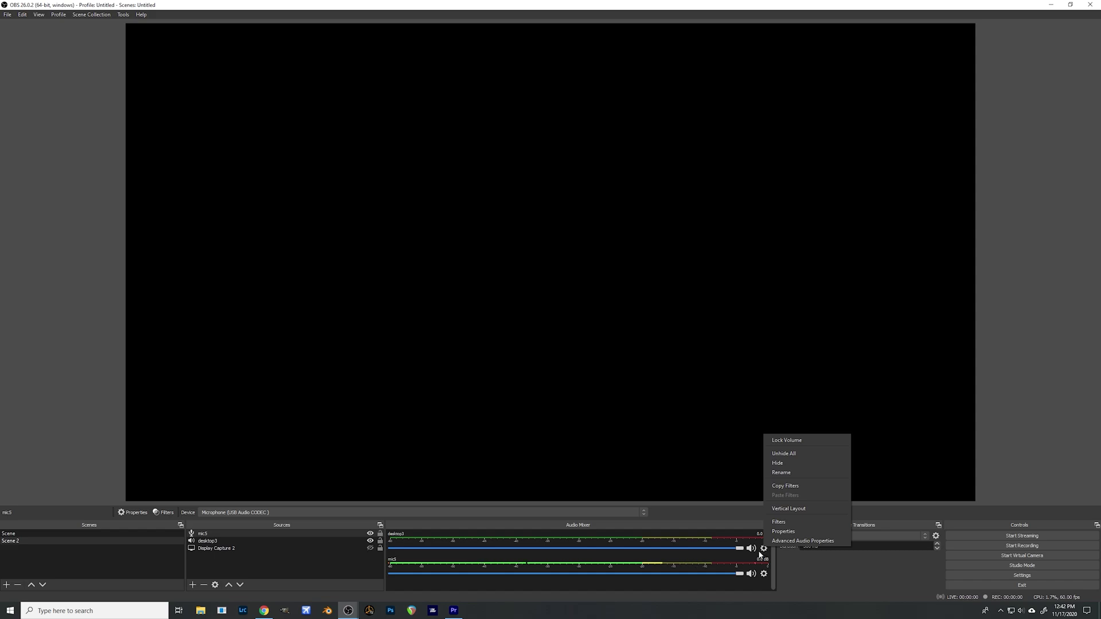
pyautogui.click(802, 541)
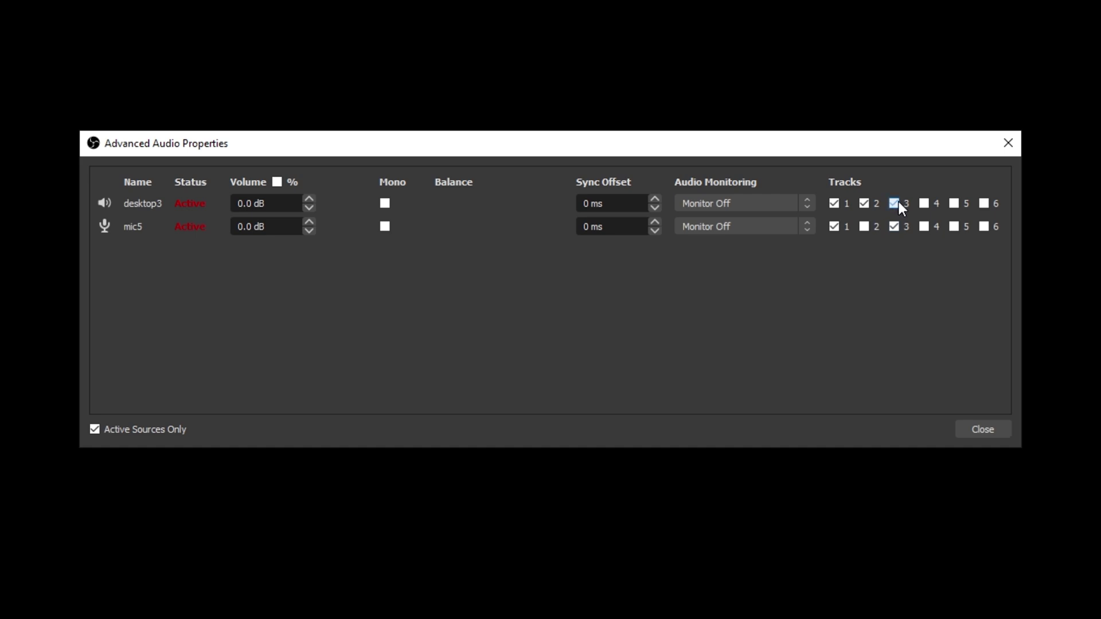
pyautogui.click(898, 203)
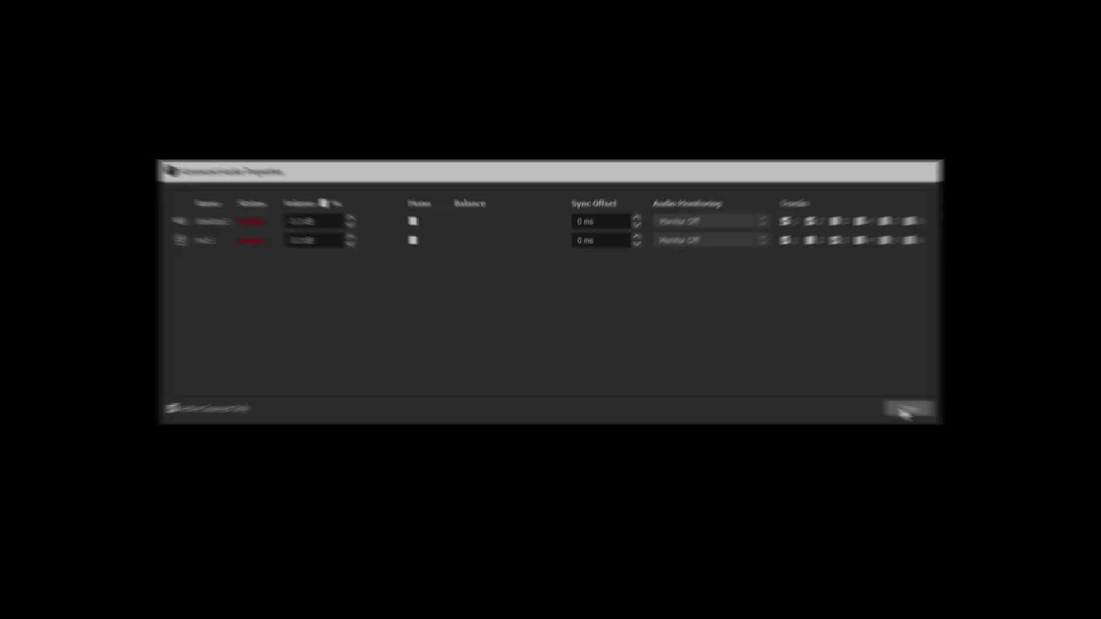
# Close the Advanced Audio Properties dialog to return to the main window
pyautogui.click(983, 429)
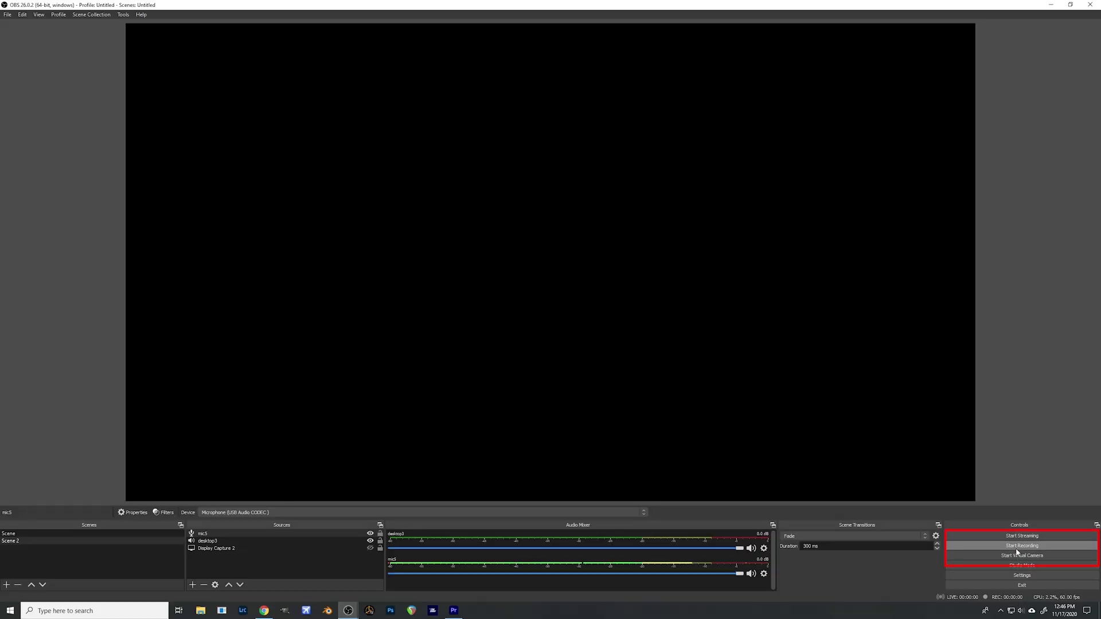